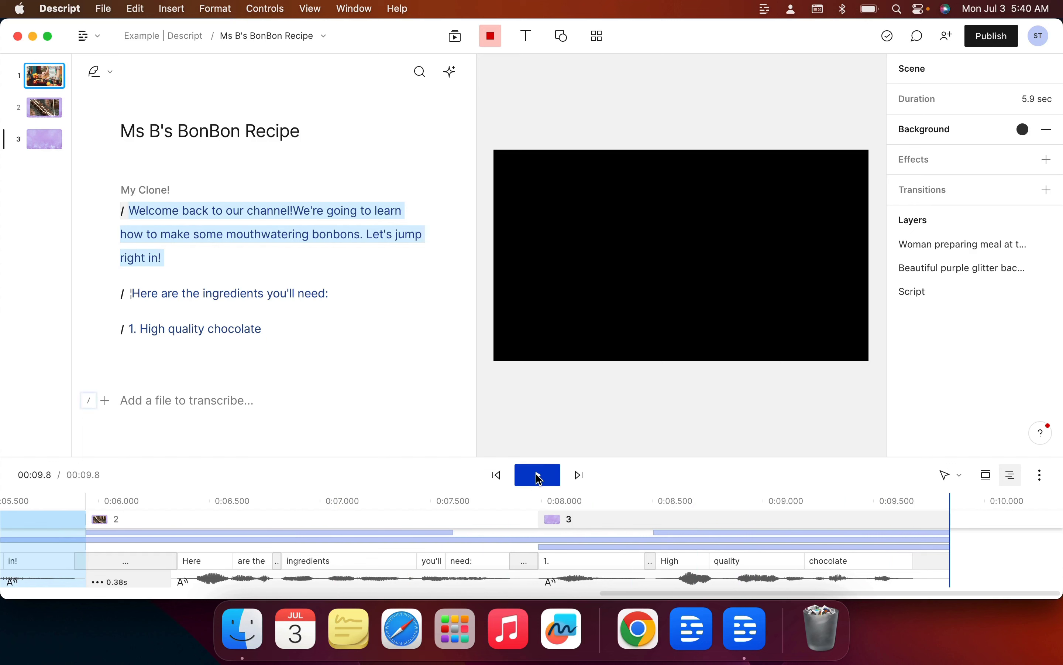
Jump from 'mouthwatering' to scene 2 at 'ingredients' and select the purple glitter background
{"action": "left_click", "coordinate": [288, 235]}
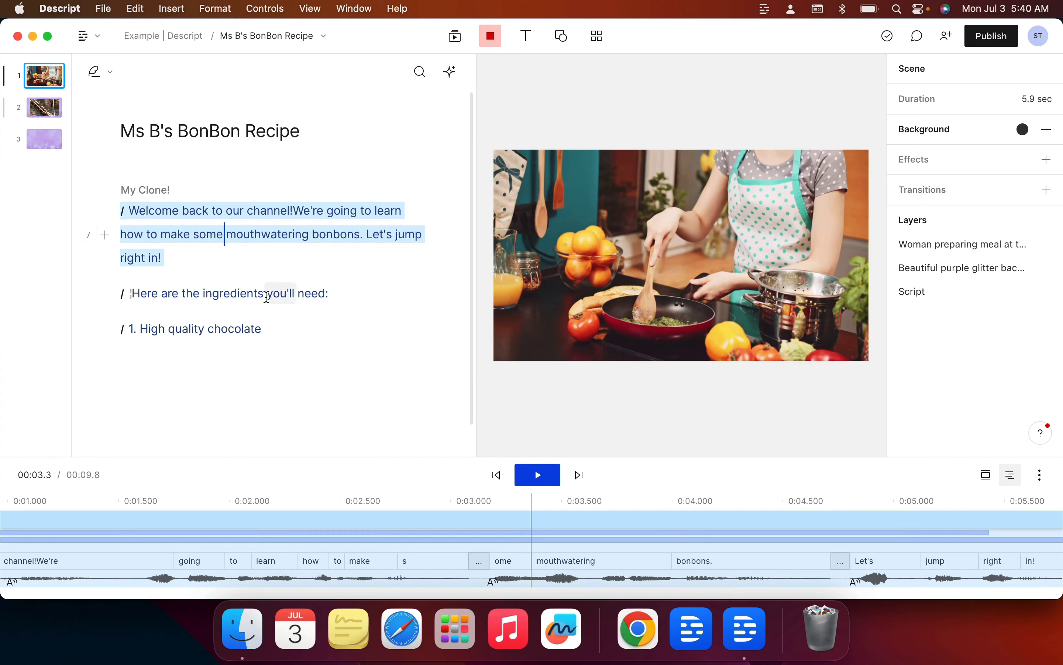
{"action": "left_click", "coordinate": [238, 298]}
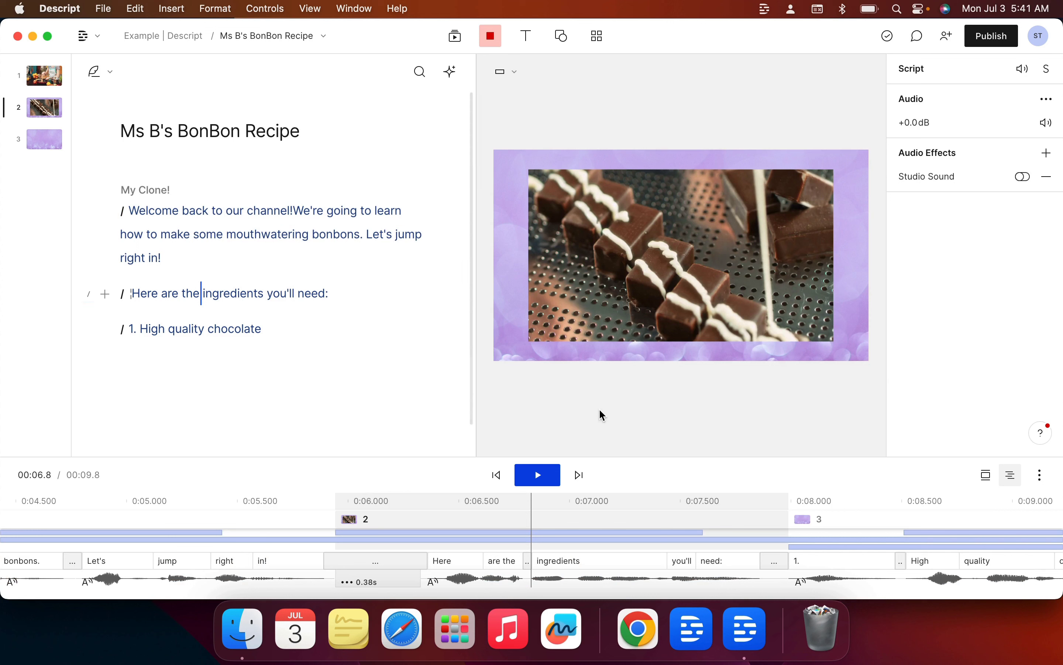
{"action": "left_click", "coordinate": [515, 348]}
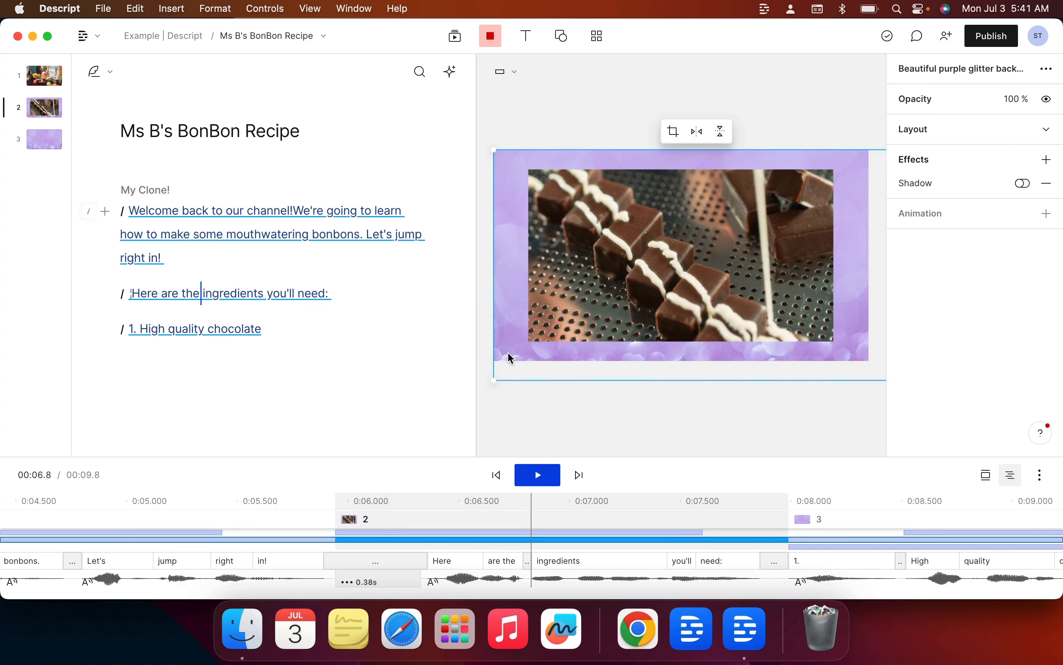
Center the purple glitter background, shift the chocolate glaze clip right, and crop the clip
{"action": "mouse_move", "coordinate": [626, 268]}
{"action": "left_mouse_down"}
{"action": "mouse_move", "coordinate": [574, 256]}
{"action": "mouse_move", "coordinate": [608, 266]}
{"action": "left_mouse_up"}
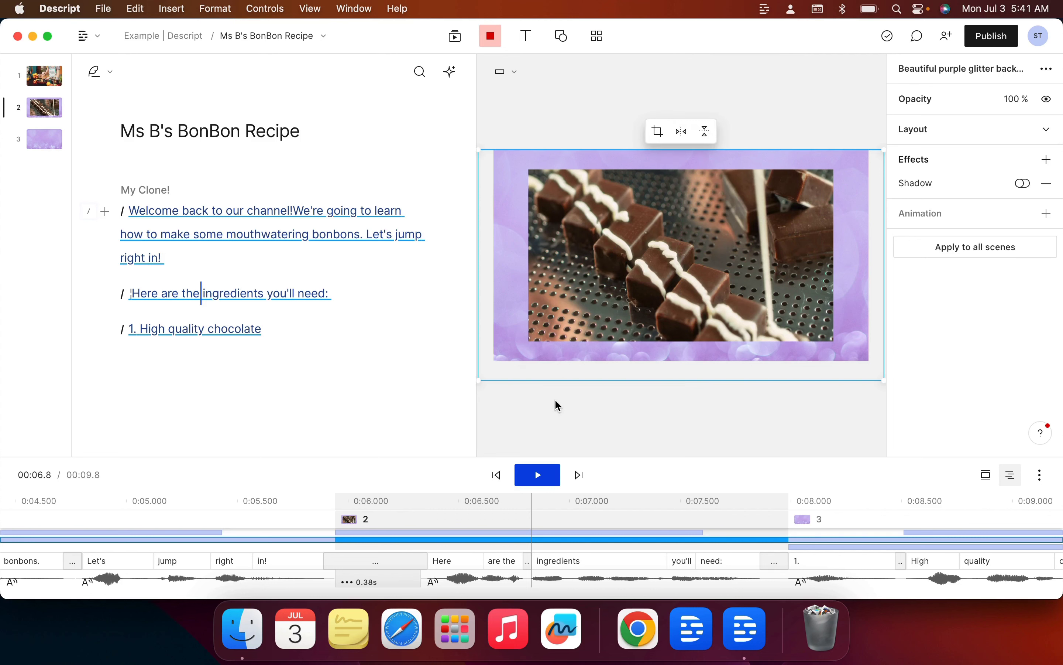
{"action": "left_click_drag", "start_coordinate": [609, 269], "coordinate": [619, 270]}
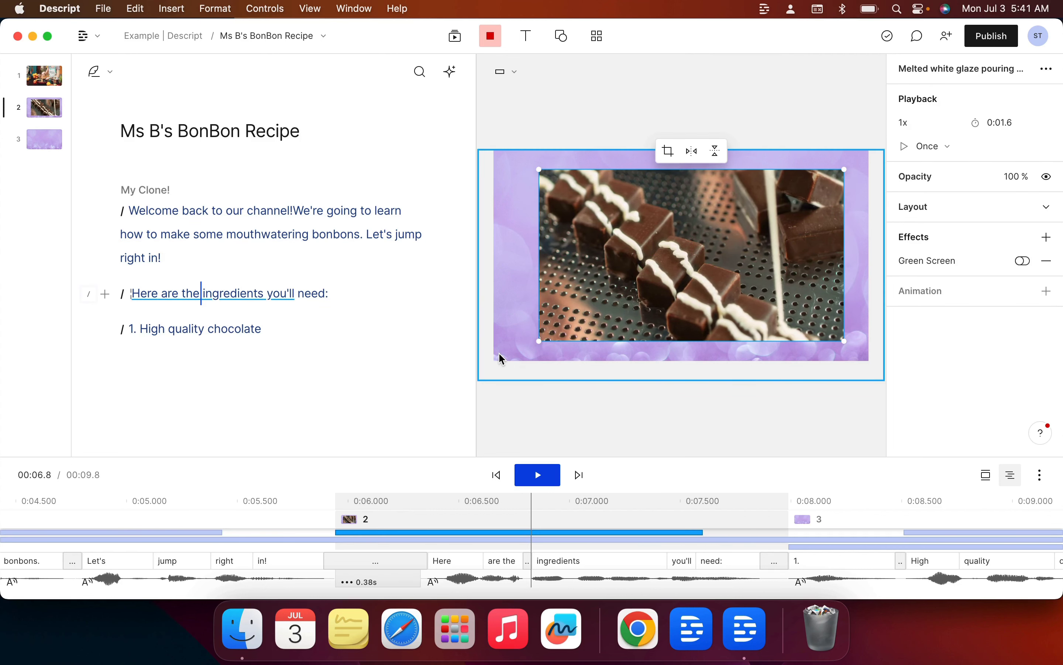
{"action": "left_click", "coordinate": [502, 358]}
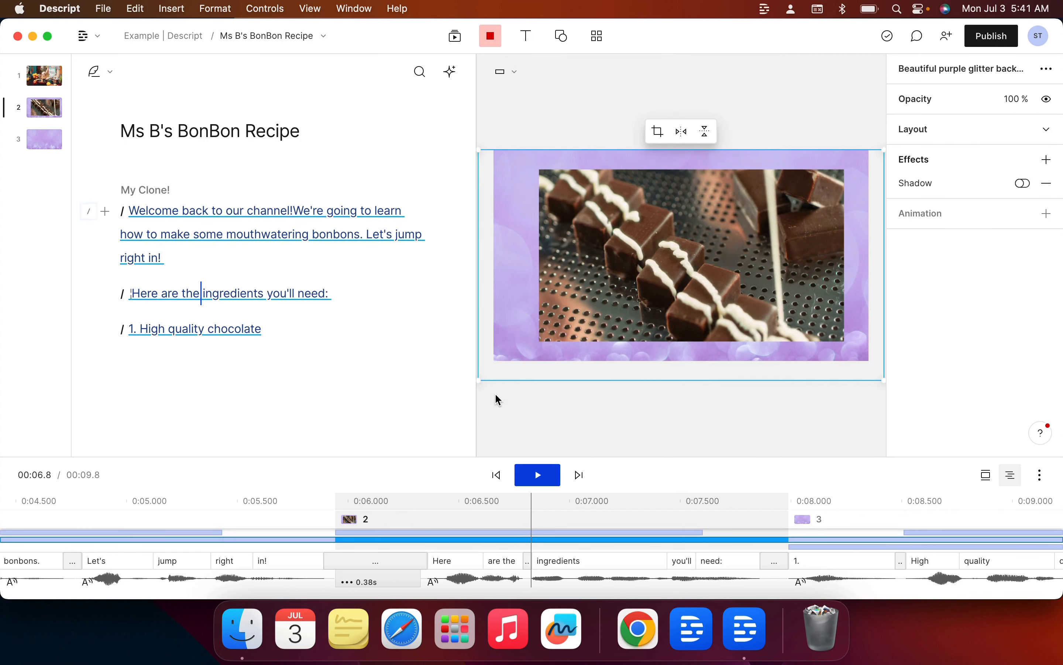
{"action": "double_click", "coordinate": [681, 283]}
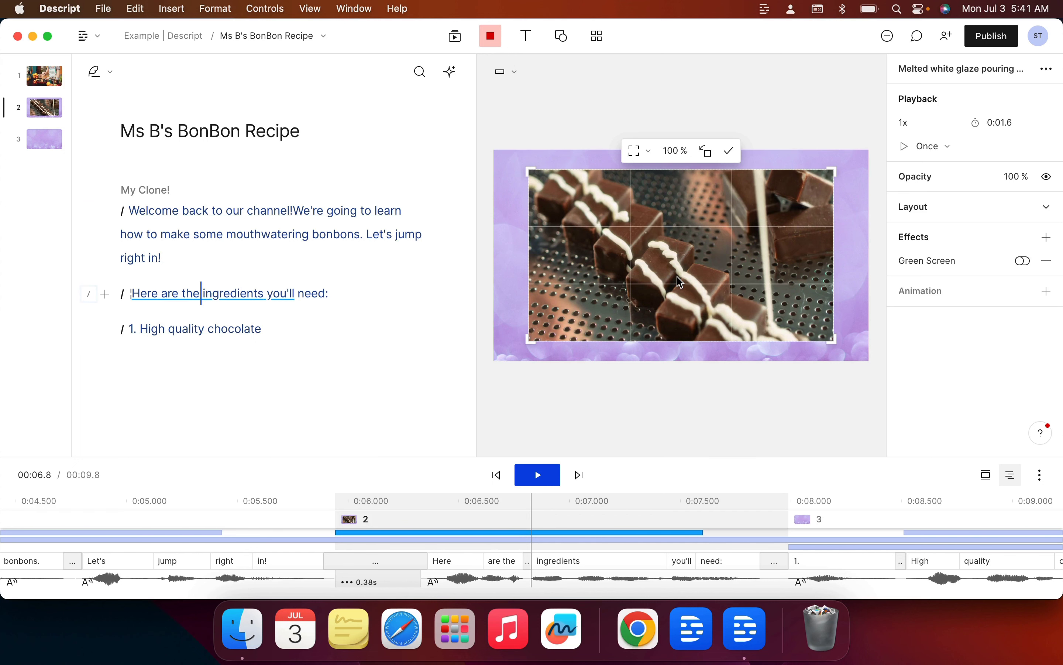
{"action": "left_click", "coordinate": [627, 548]}
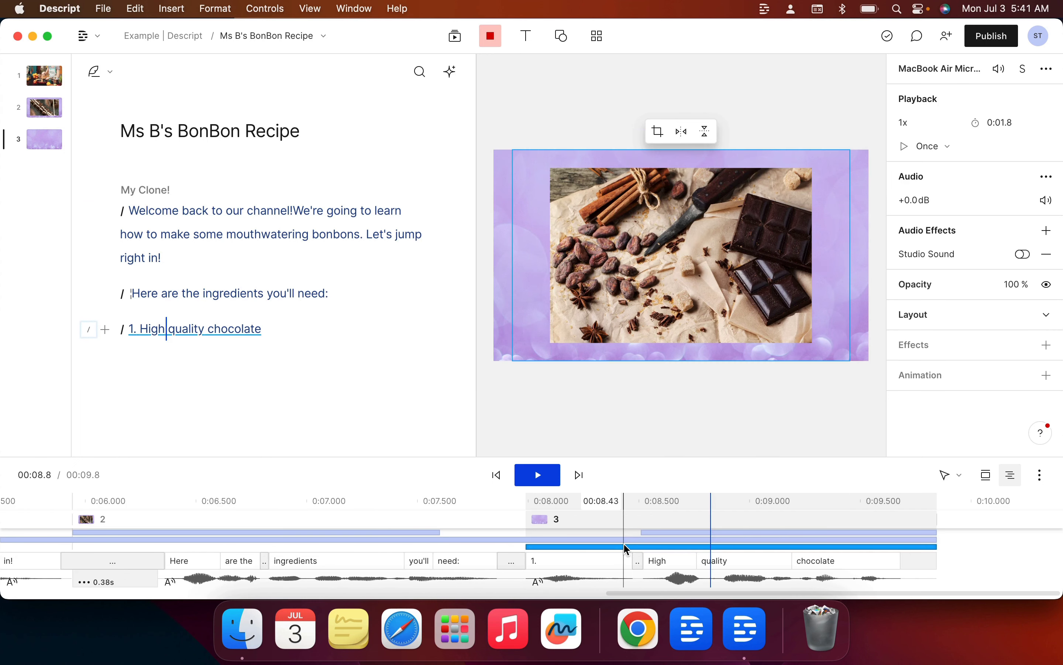
Select the dark chocolate image in scene 3 and delete the added media
{"action": "left_click", "coordinate": [624, 542]}
{"action": "left_click", "coordinate": [652, 544]}
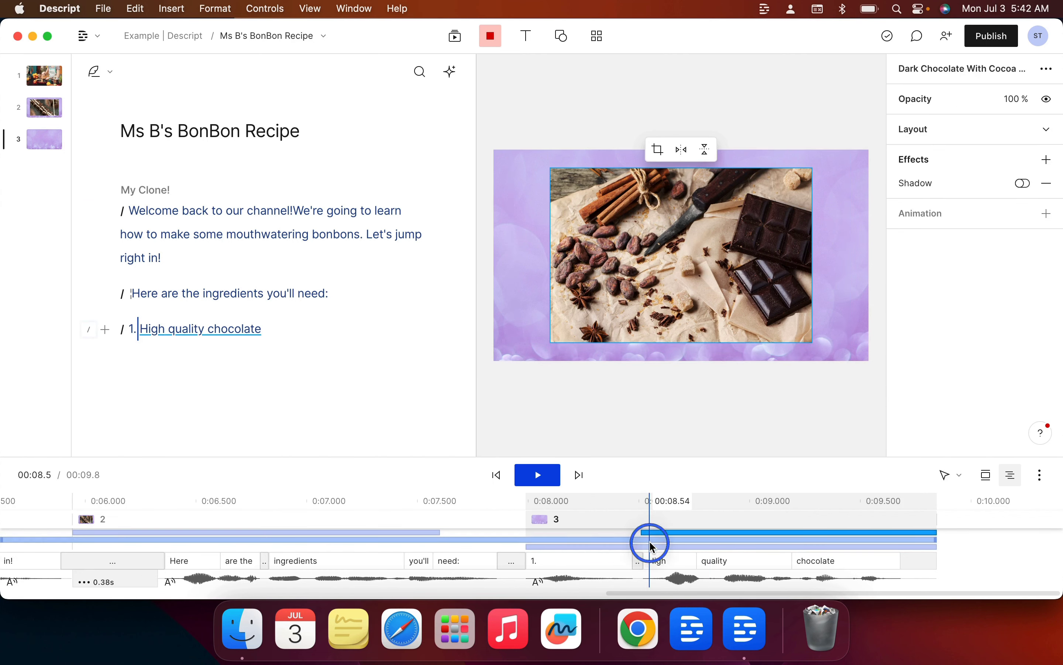
{"action": "left_click", "coordinate": [647, 543]}
{"action": "left_click", "coordinate": [647, 545]}
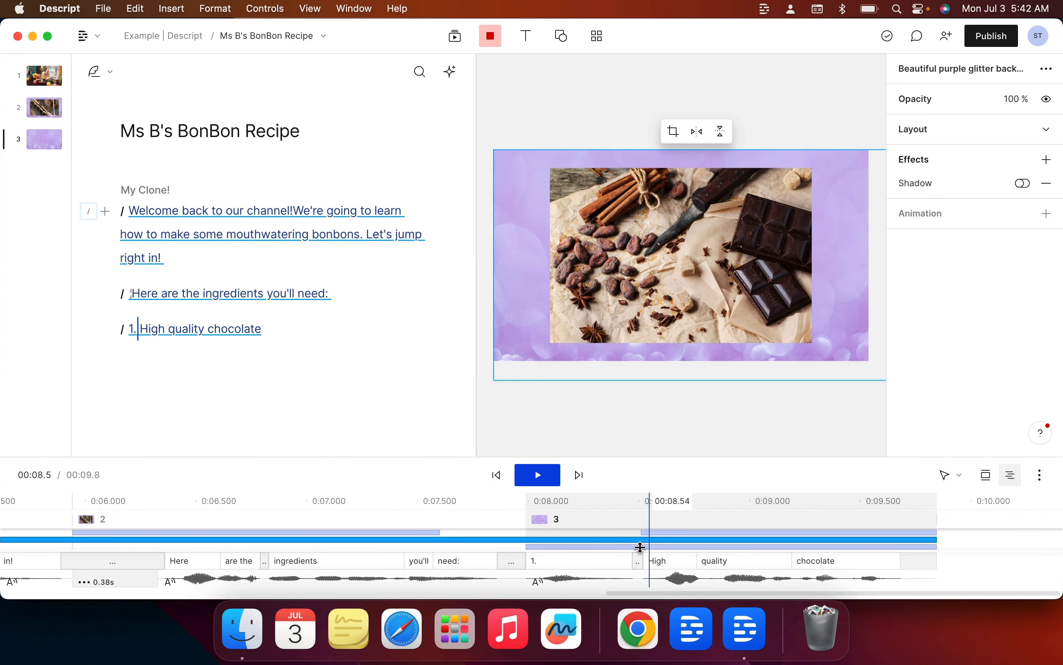
{"action": "left_click", "coordinate": [705, 216]}
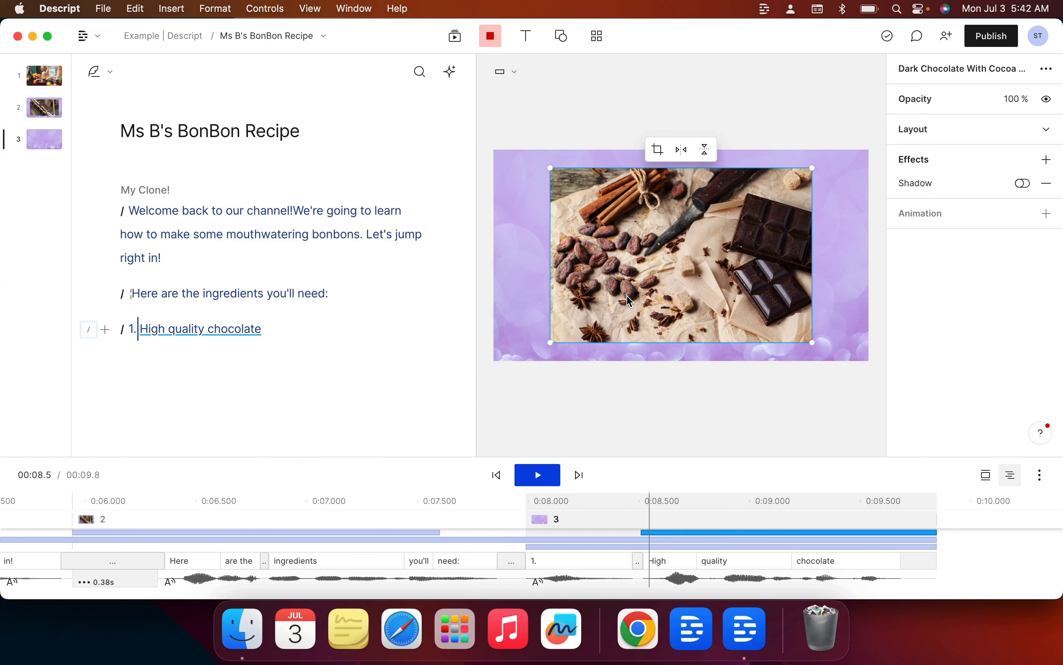
{"action": "key", "text": "BackSpace"}
{"action": "key", "text": "BackSpace"}
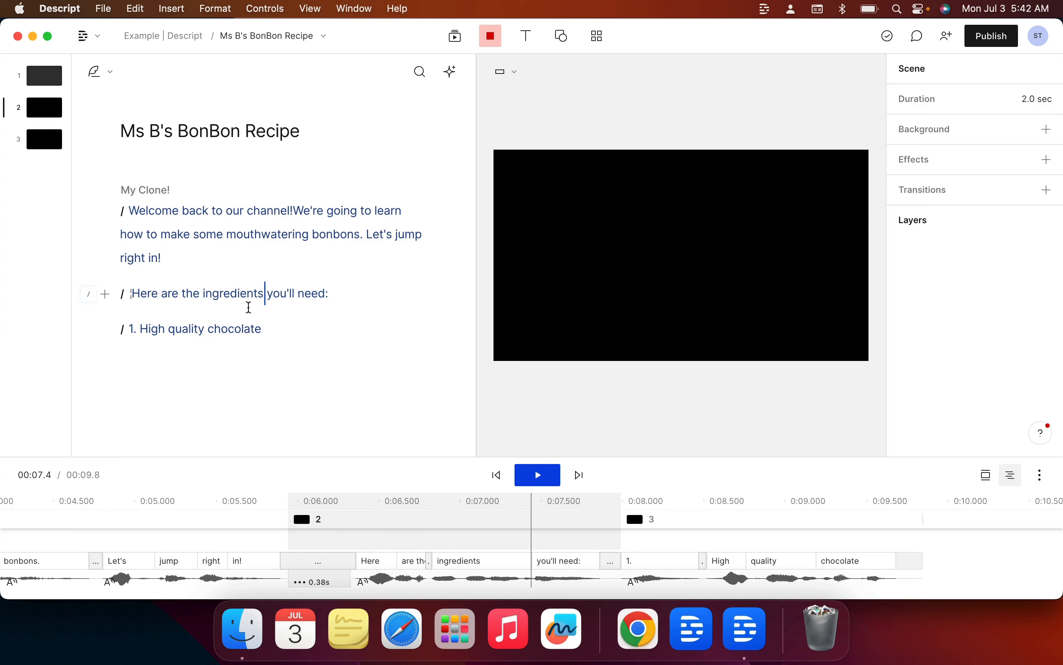
Return to the start of scene 1 and bring up the media library
{"action": "left_click", "coordinate": [130, 211]}
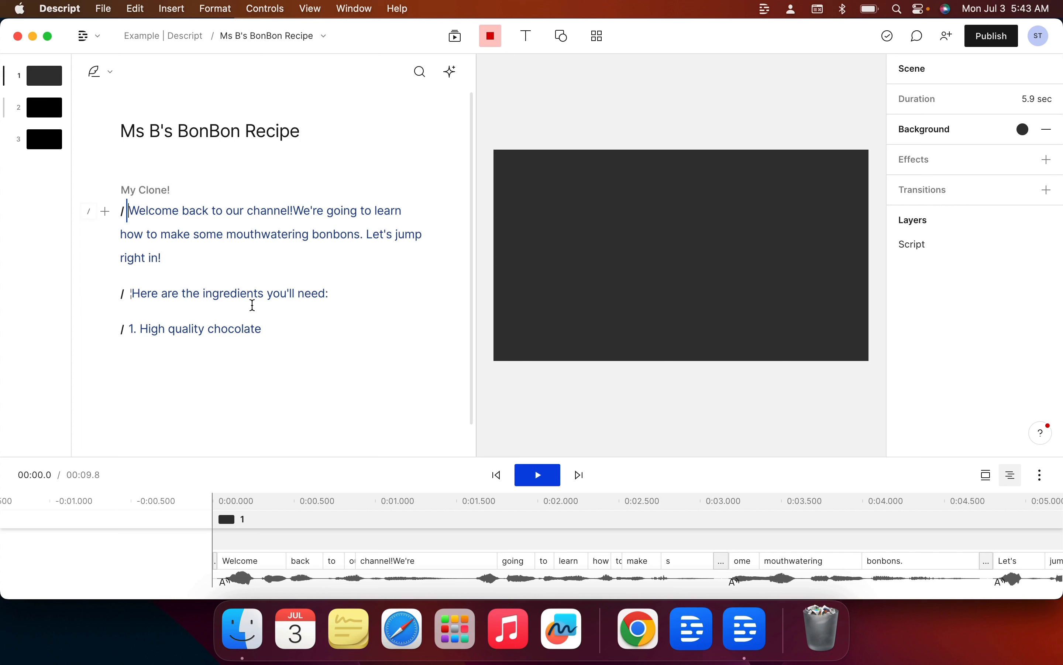
{"action": "left_click", "coordinate": [458, 40]}
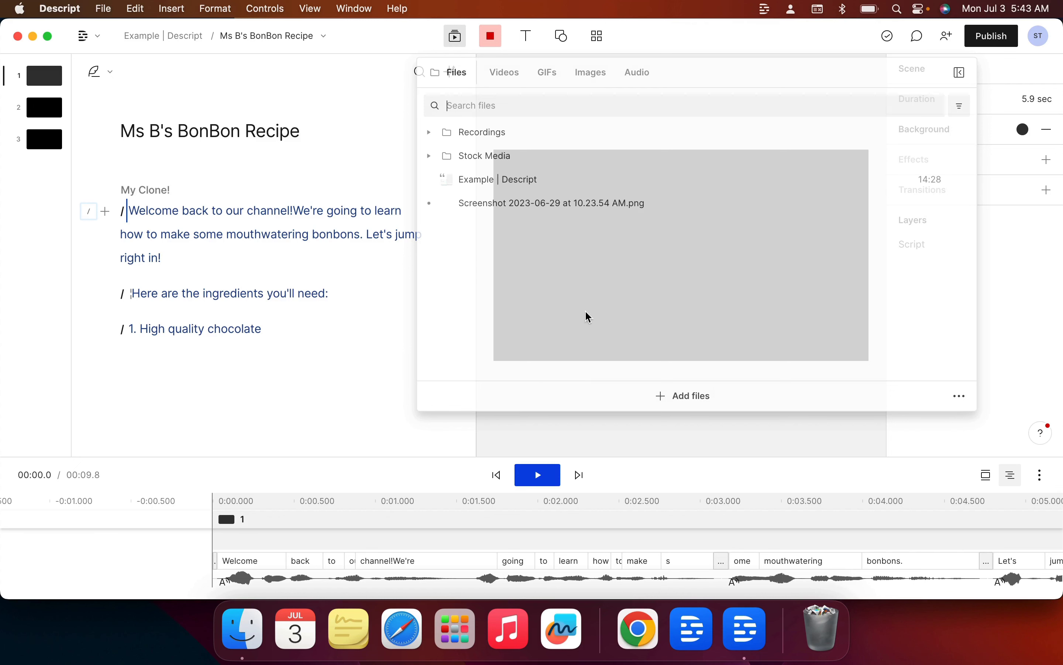
Browse the media library's stock Videos, GIFs and Images collections
{"action": "left_click", "coordinate": [503, 79]}
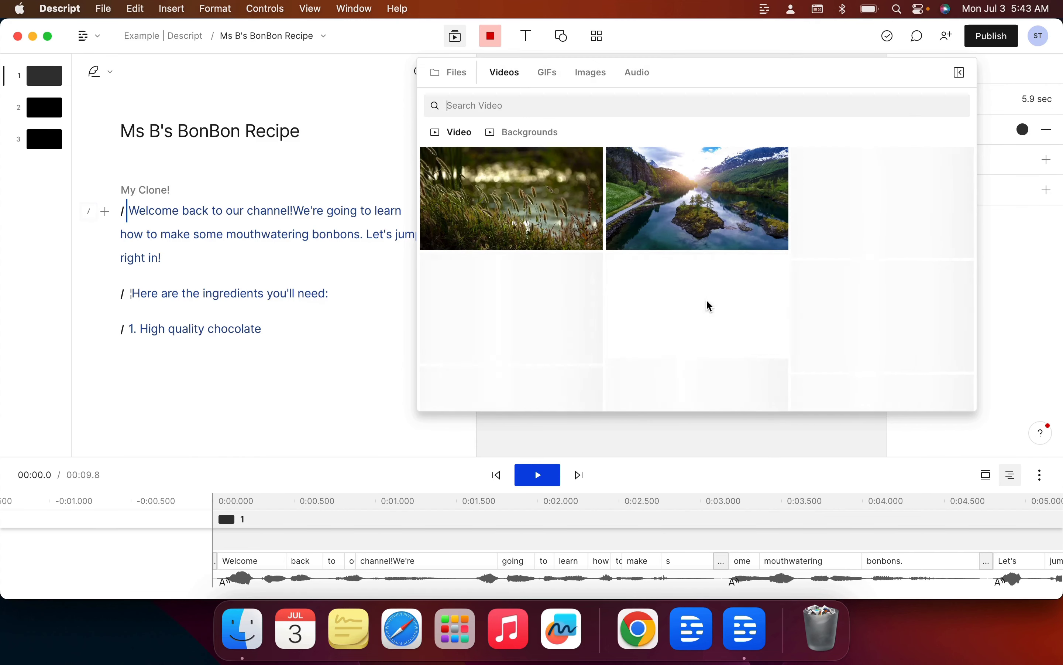
{"action": "left_click", "coordinate": [551, 73]}
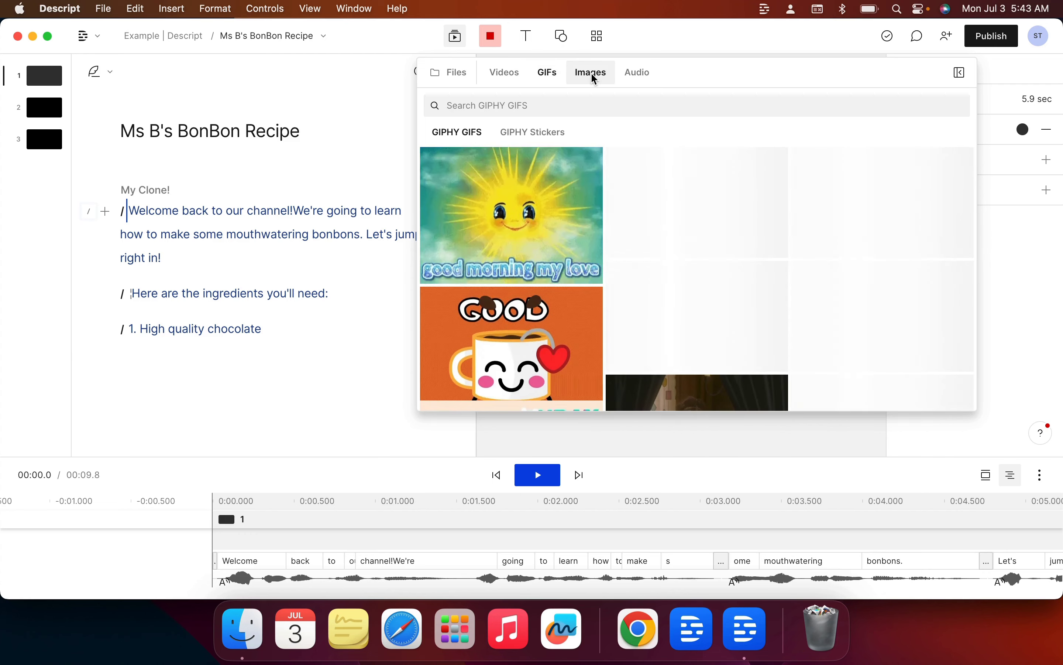
{"action": "left_click", "coordinate": [593, 76]}
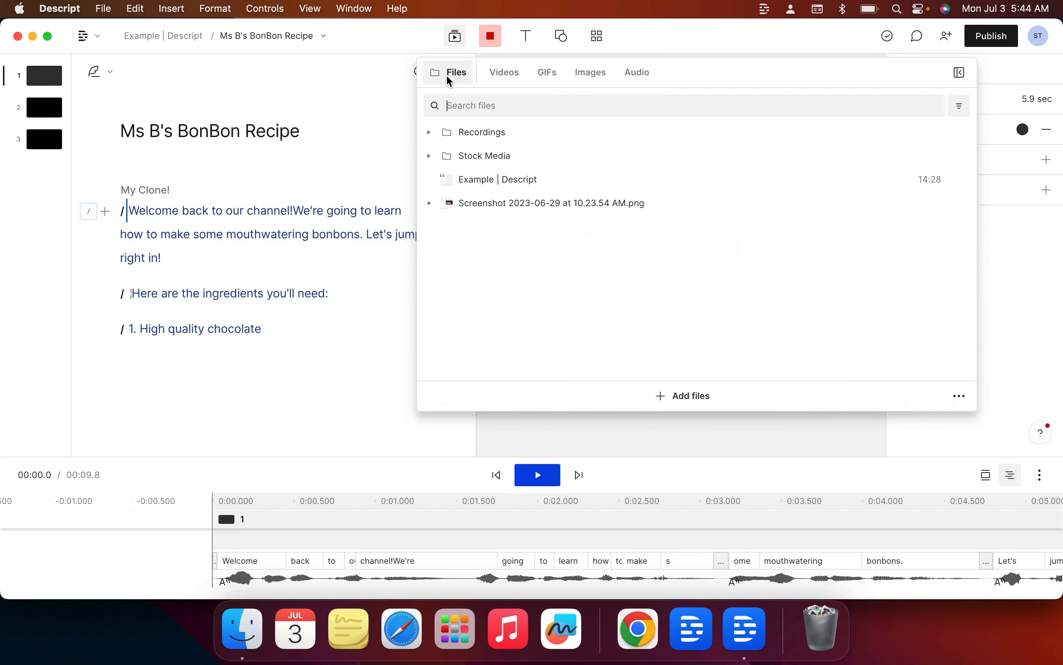
Close the media library and drag a screenshot from Finder onto the Descript canvas
{"action": "left_click", "coordinate": [405, 276]}
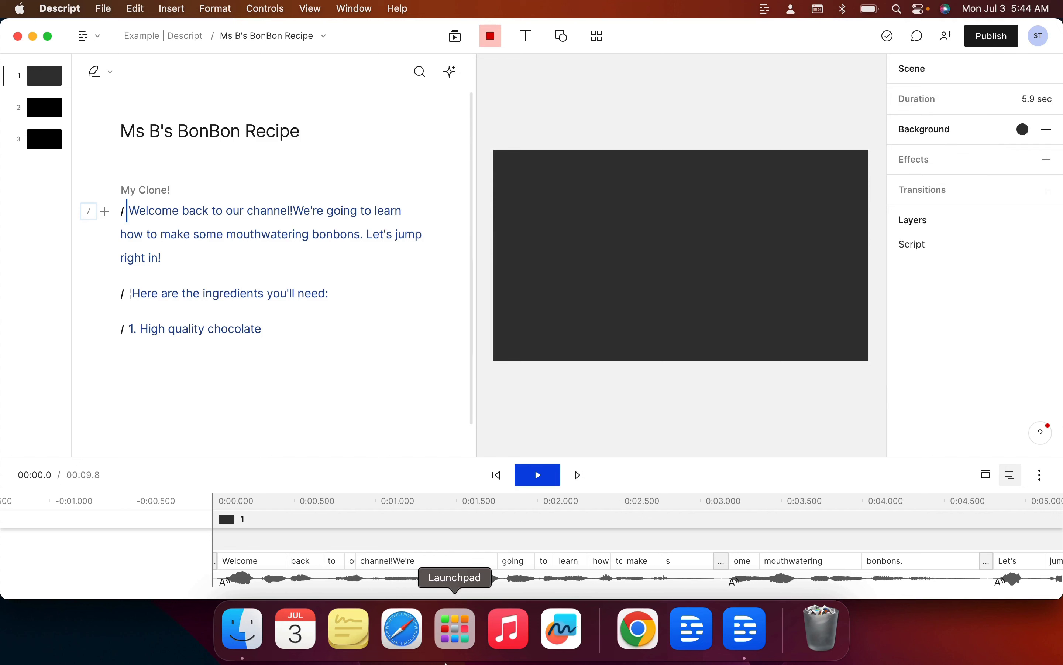
{"action": "left_click", "coordinate": [242, 632]}
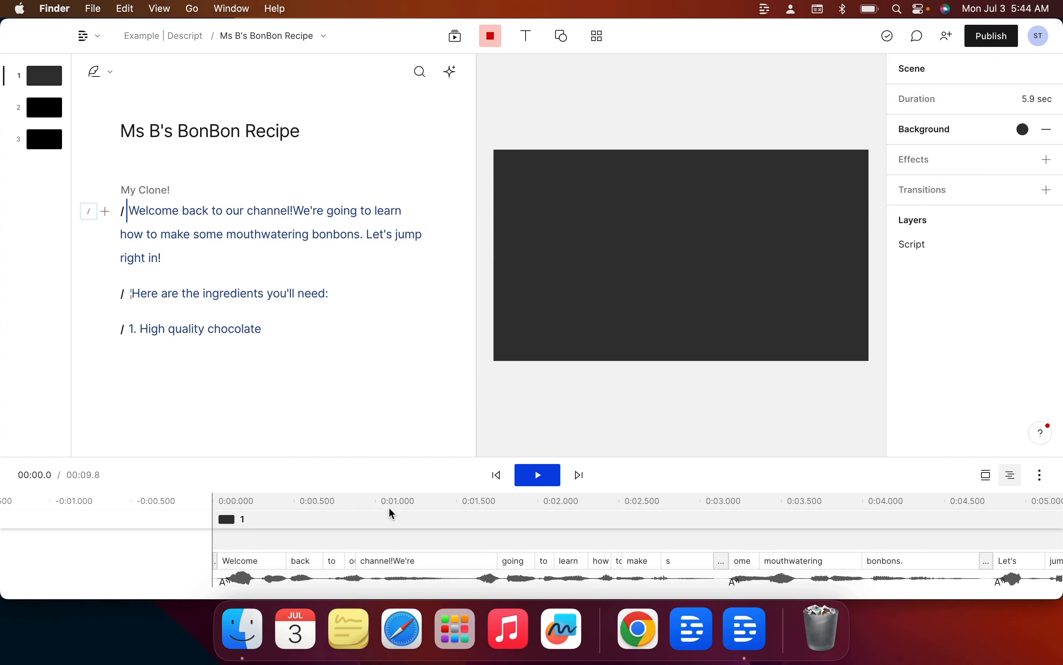
{"action": "left_click_drag", "start_coordinate": [805, 415], "coordinate": [844, 473]}
{"action": "left_click_drag", "start_coordinate": [830, 544], "coordinate": [496, 367]}
{"action": "left_click_drag", "start_coordinate": [919, 522], "coordinate": [667, 262]}
{"action": "left_click", "coordinate": [325, 282]}
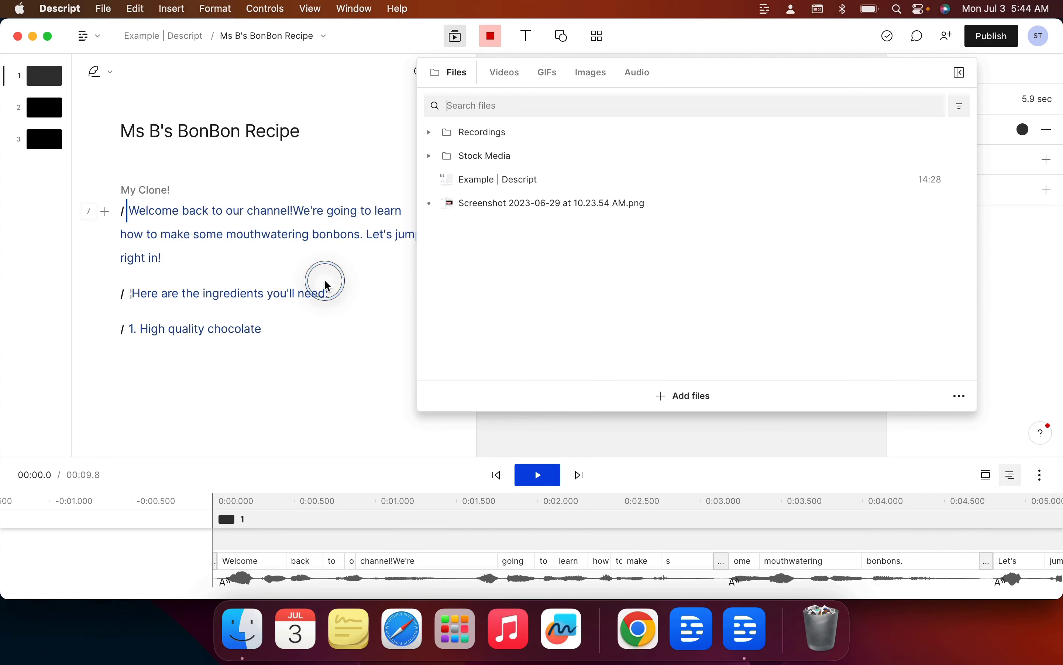
Select the whole script across all scenes
{"action": "key", "text": "Escape"}
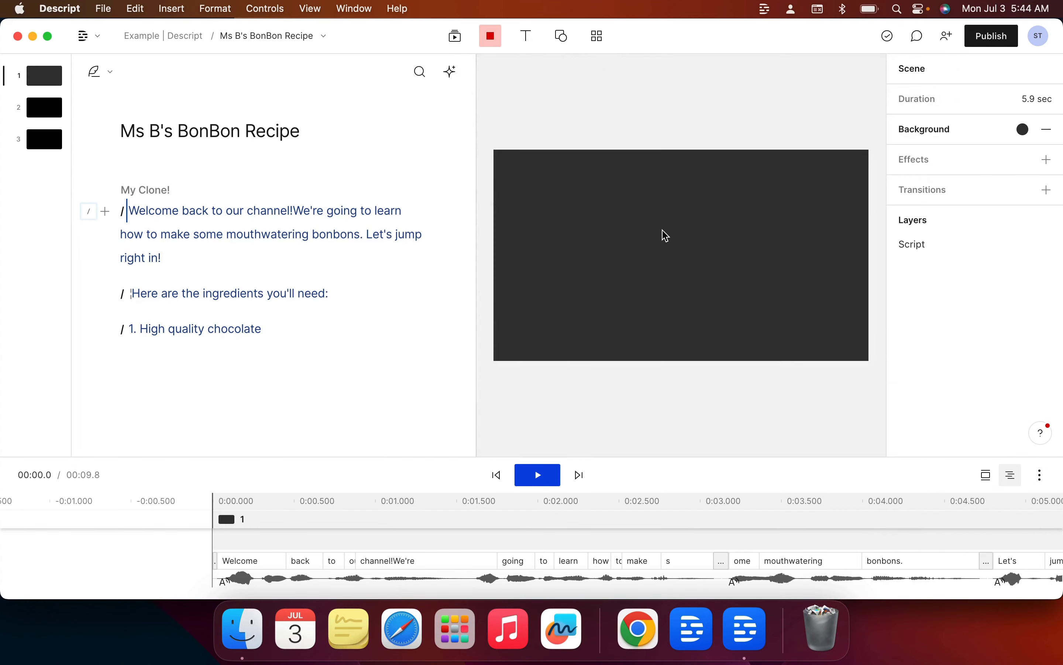
{"action": "left_click", "coordinate": [356, 334]}
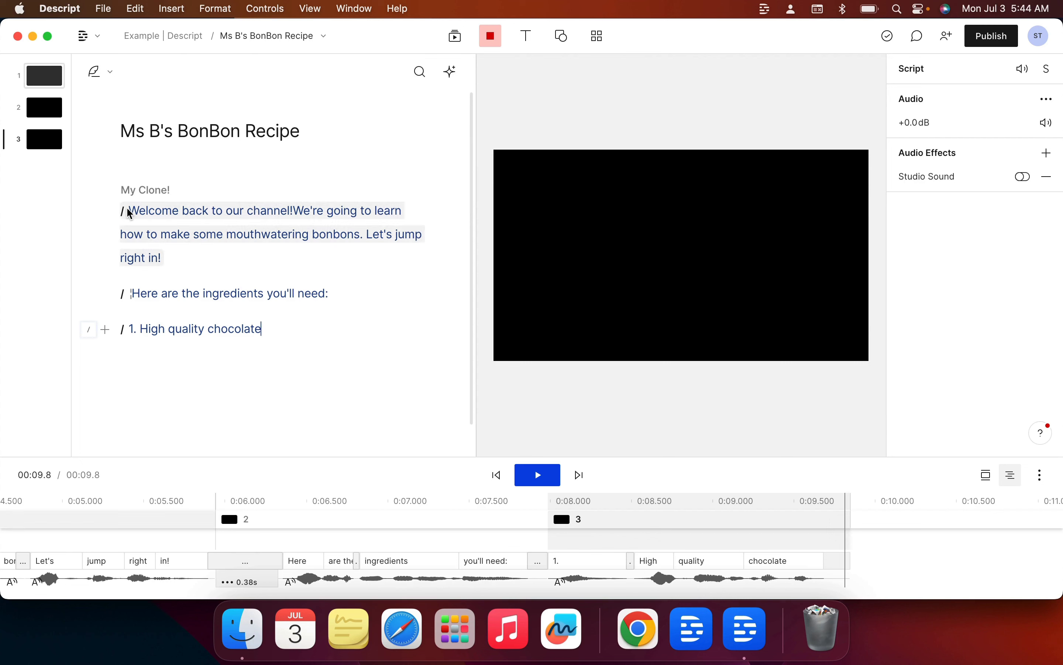
{"action": "left_click", "coordinate": [131, 210]}
{"action": "left_click_drag", "start_coordinate": [131, 210], "coordinate": [310, 326]}
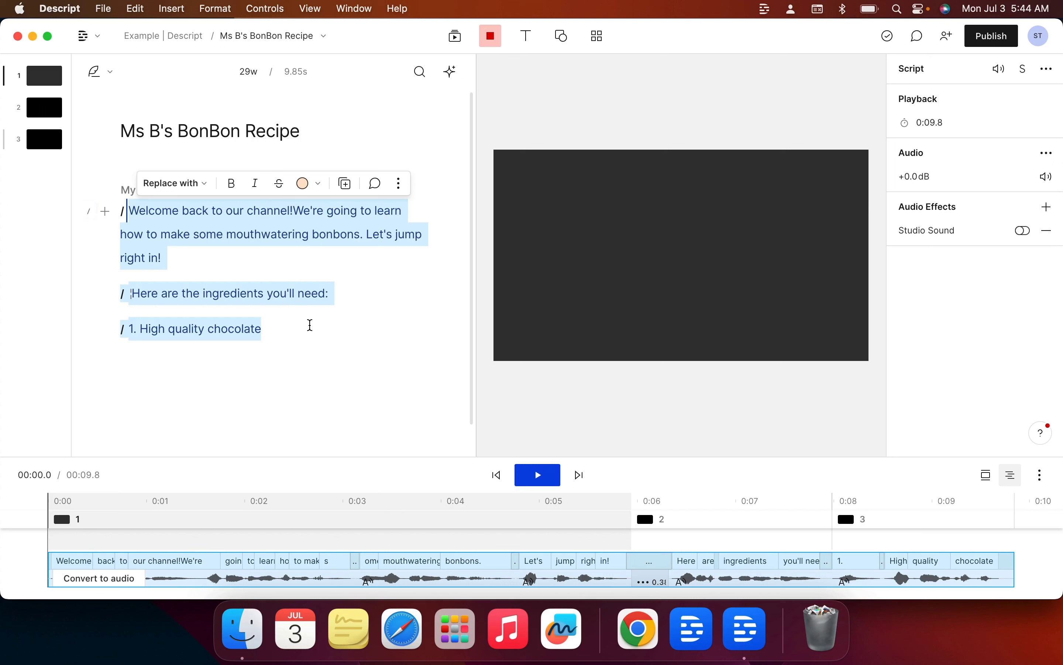
Search stock images for 'pink background' and add the chosen photo to the script
{"action": "left_click", "coordinate": [456, 36]}
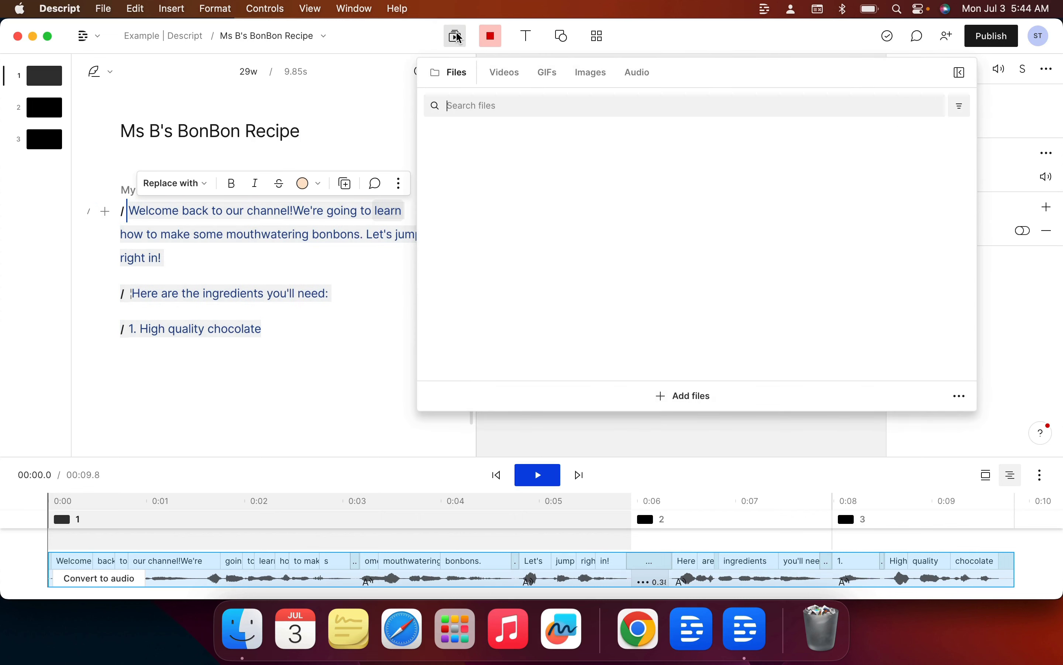
{"action": "left_click", "coordinate": [585, 79]}
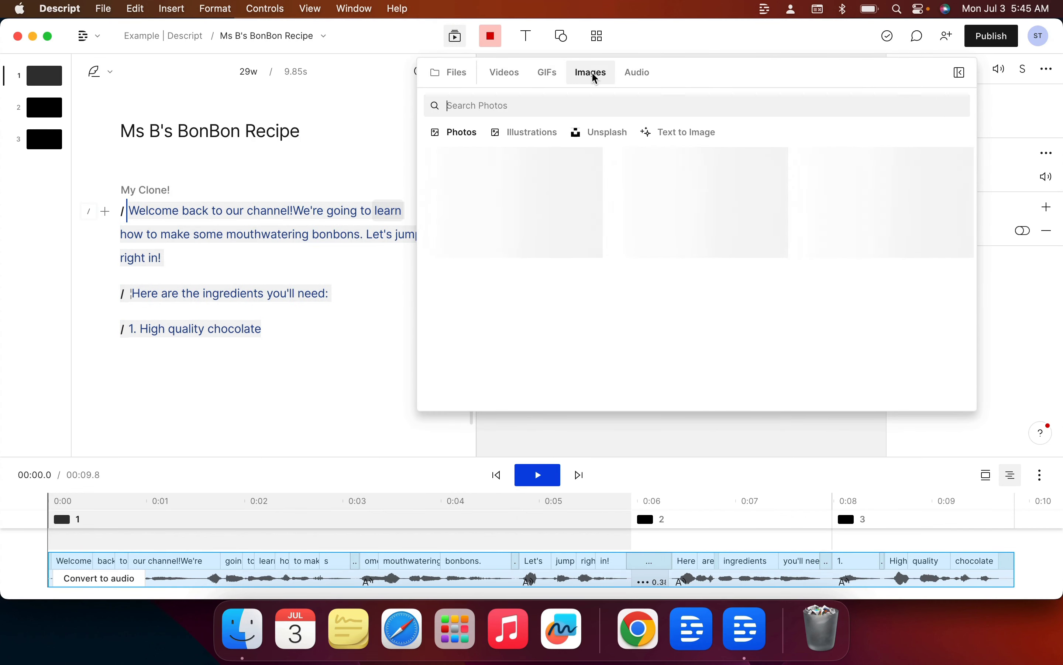
{"action": "left_click", "coordinate": [536, 106]}
{"action": "type", "text": "pin"}
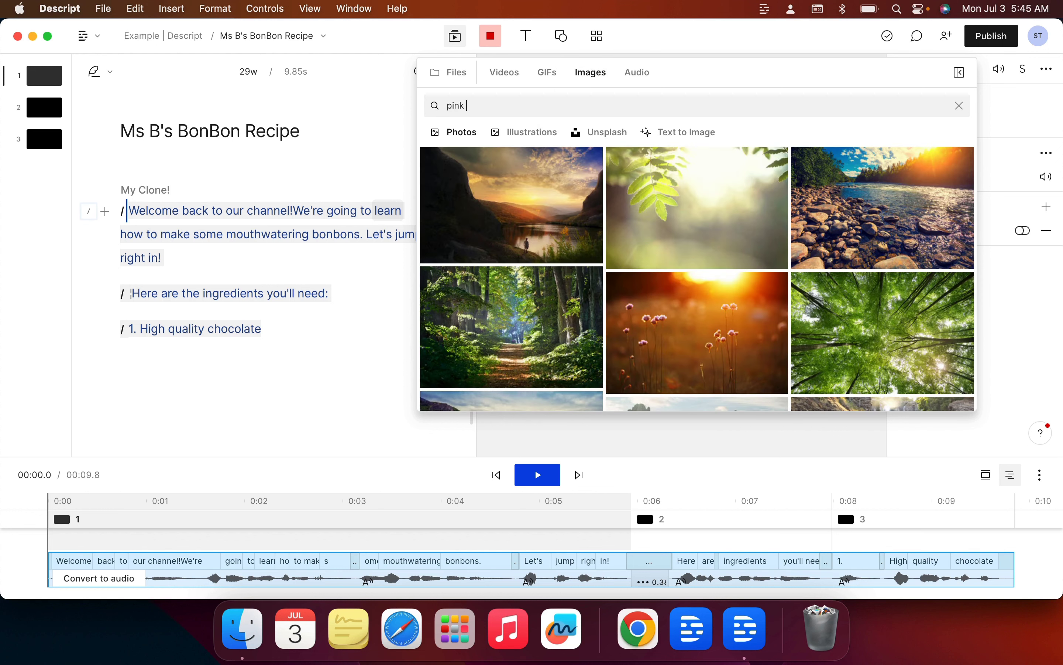
{"action": "type", "text": "kground"}
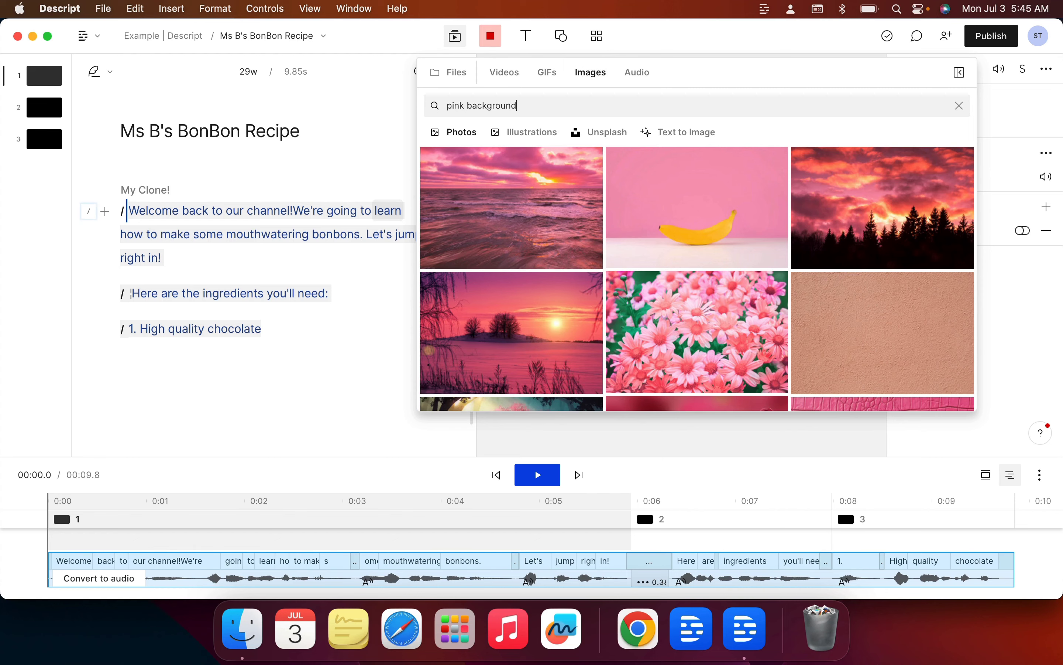
{"action": "type", "text": " background"}
{"action": "left_click", "coordinate": [521, 233]}
Stretch the glitter background image until it fills the whole video frame
{"action": "mouse_move", "coordinate": [591, 237]}
{"action": "left_mouse_down"}
{"action": "mouse_move", "coordinate": [578, 240]}
{"action": "mouse_move", "coordinate": [609, 239]}
{"action": "mouse_move", "coordinate": [591, 238]}
{"action": "left_mouse_up"}
{"action": "left_click", "coordinate": [809, 360]}
{"action": "mouse_move", "coordinate": [808, 389]}
{"action": "left_mouse_down"}
{"action": "mouse_move", "coordinate": [818, 361]}
{"action": "mouse_move", "coordinate": [816, 379]}
{"action": "left_mouse_up"}
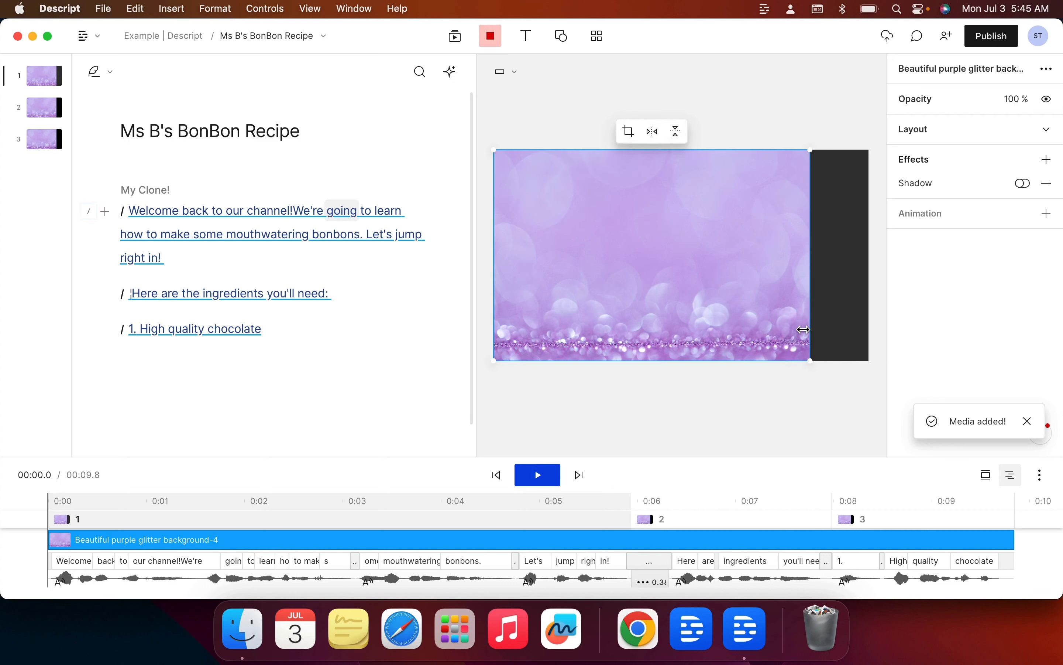
{"action": "left_click_drag", "start_coordinate": [812, 328], "coordinate": [851, 325]}
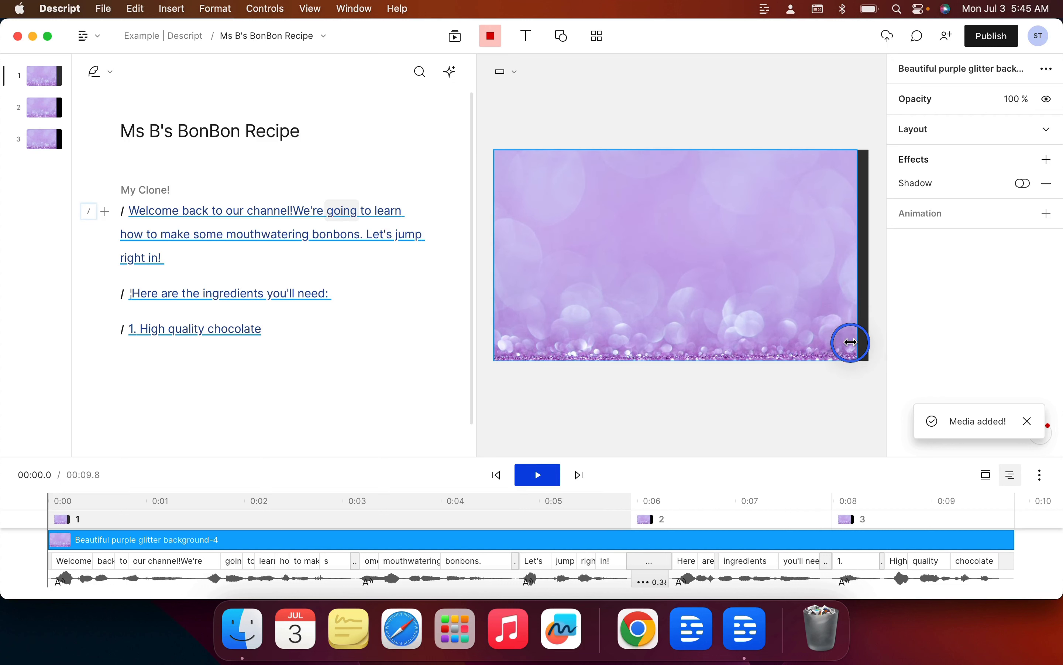
{"action": "left_click_drag", "start_coordinate": [879, 364], "coordinate": [878, 361]}
{"action": "left_click", "coordinate": [819, 393]}
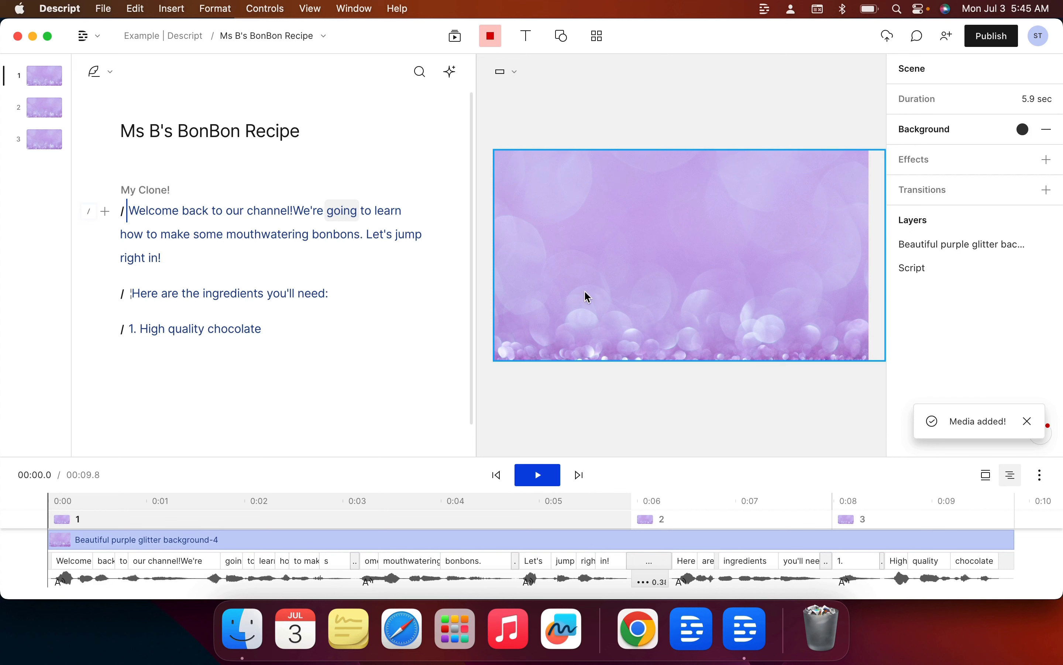
{"action": "left_click_drag", "start_coordinate": [774, 219], "coordinate": [831, 213]}
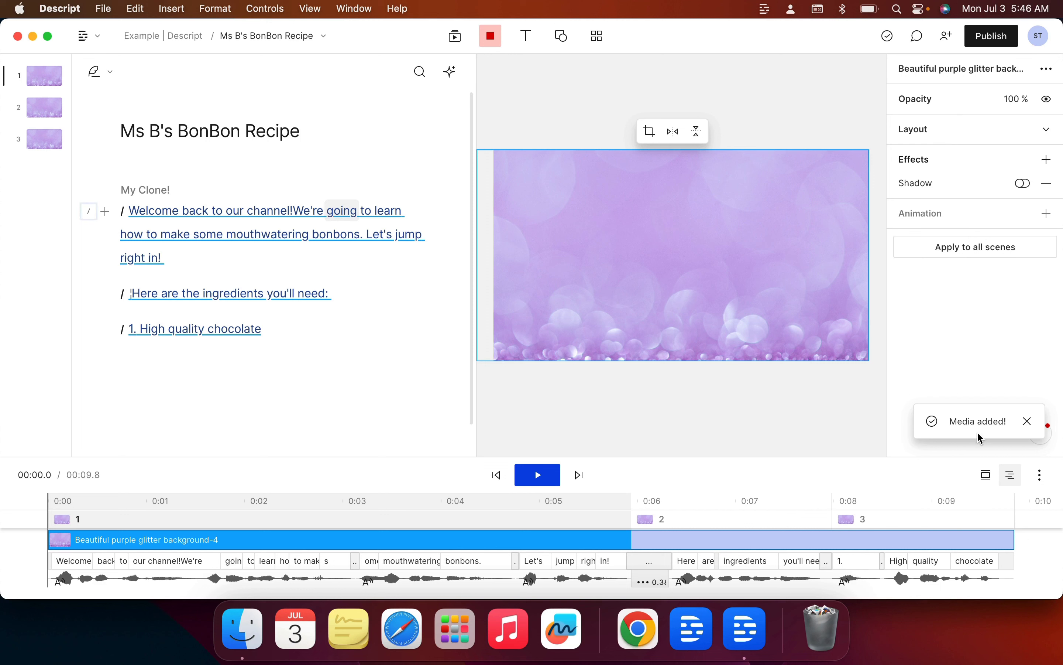
{"action": "left_click", "coordinate": [804, 433]}
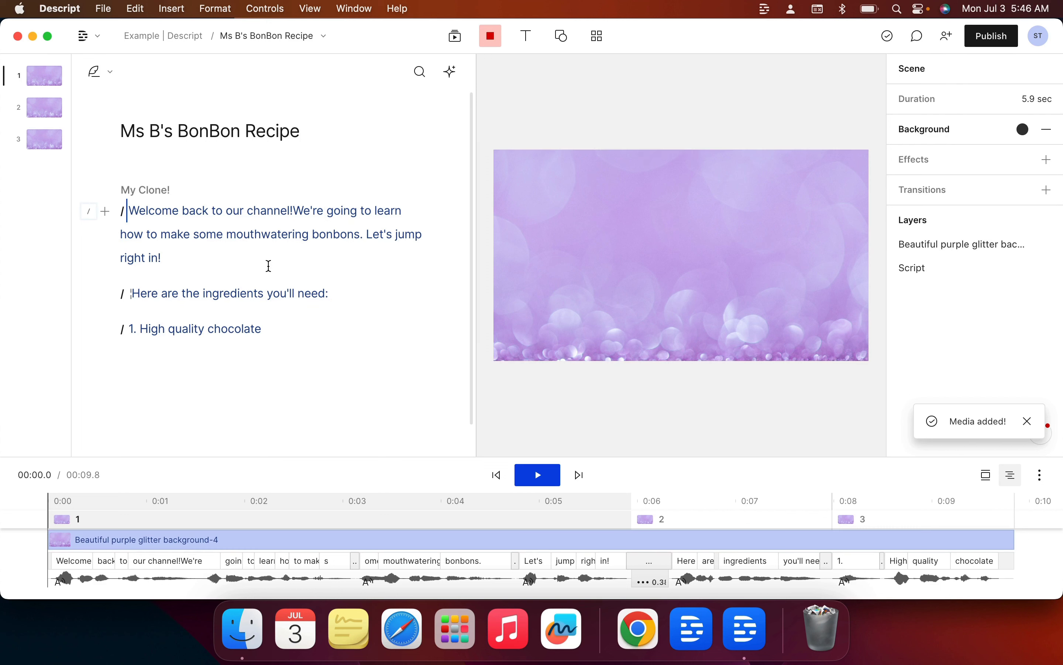
Select the first paragraph of the script, starting at 'Welcome'
{"action": "left_click", "coordinate": [273, 263]}
{"action": "left_click", "coordinate": [127, 210]}
{"action": "left_click", "coordinate": [127, 210]}
{"action": "left_click_drag", "start_coordinate": [187, 236], "coordinate": [220, 258]}
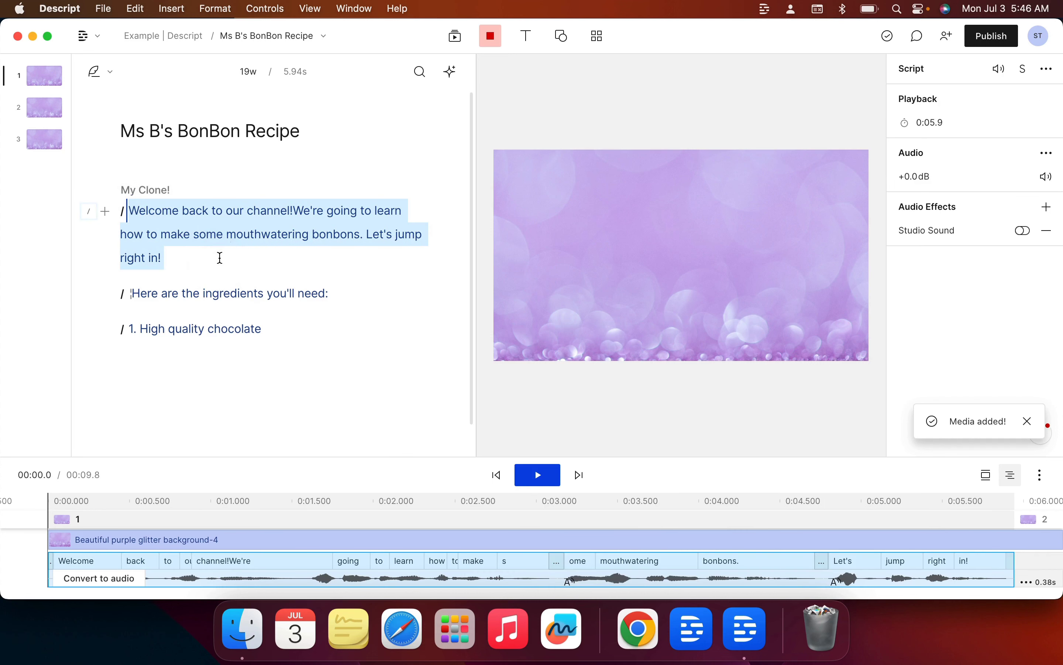
Search stock videos for 'cooking' and add the woman-preparing-meal clip to the first paragraph
{"action": "left_click", "coordinate": [456, 38]}
{"action": "left_click", "coordinate": [457, 41]}
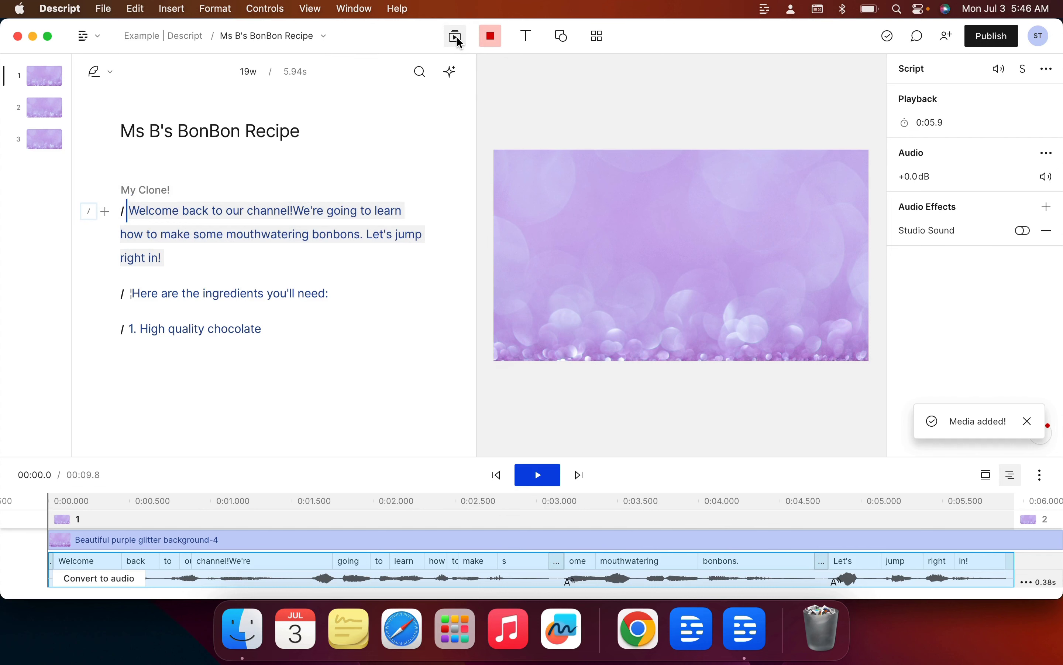
{"action": "left_click", "coordinate": [457, 40]}
{"action": "left_click", "coordinate": [512, 78]}
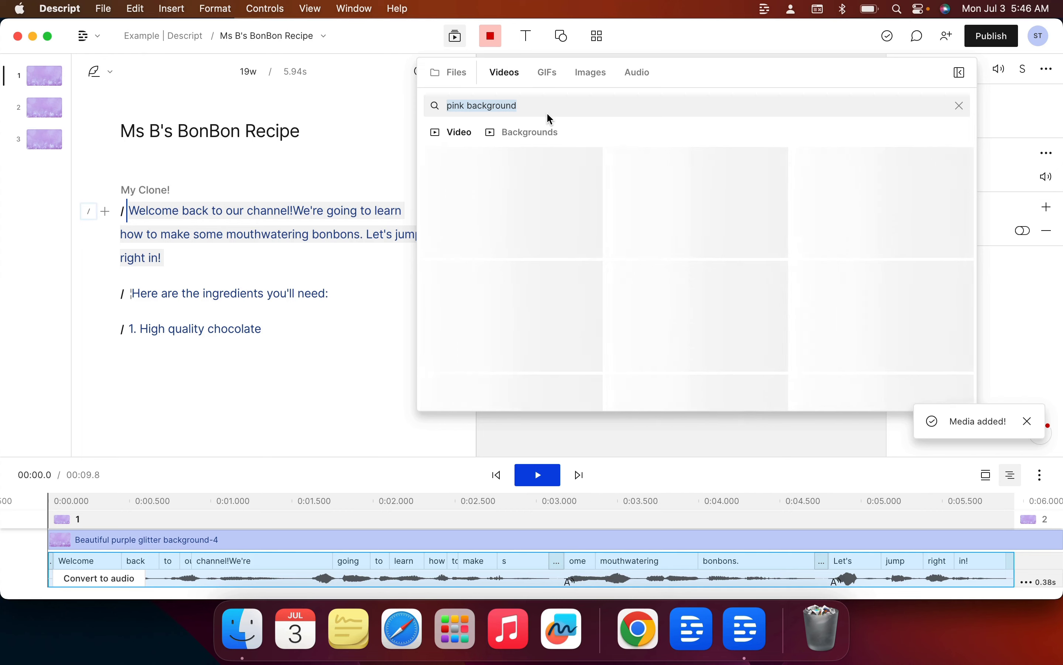
{"action": "type", "text": "cooking"}
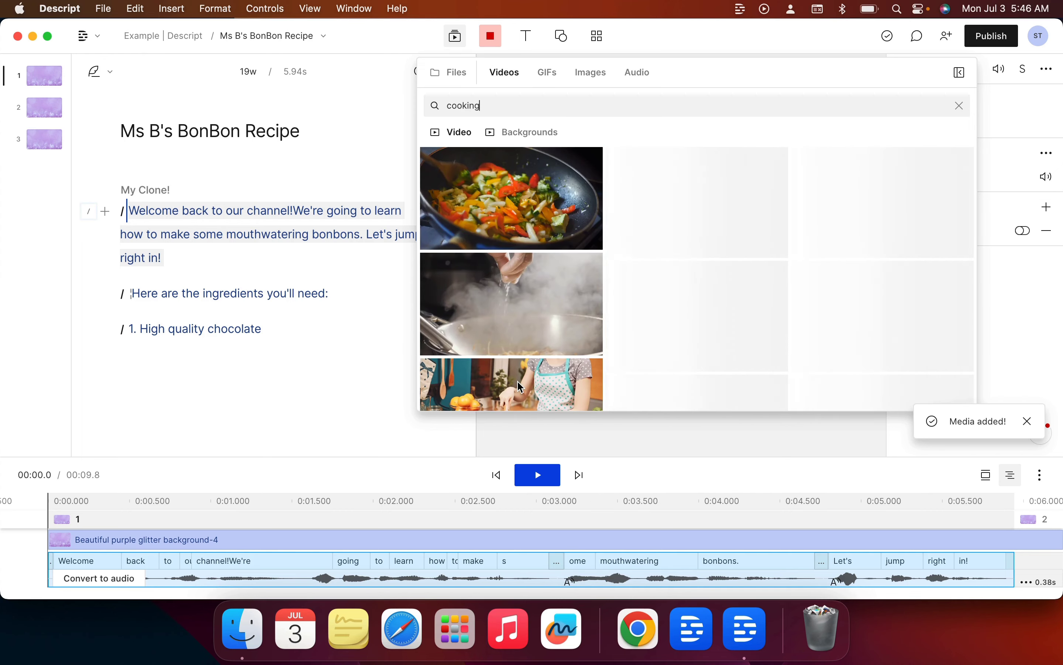
{"action": "left_click", "coordinate": [520, 382]}
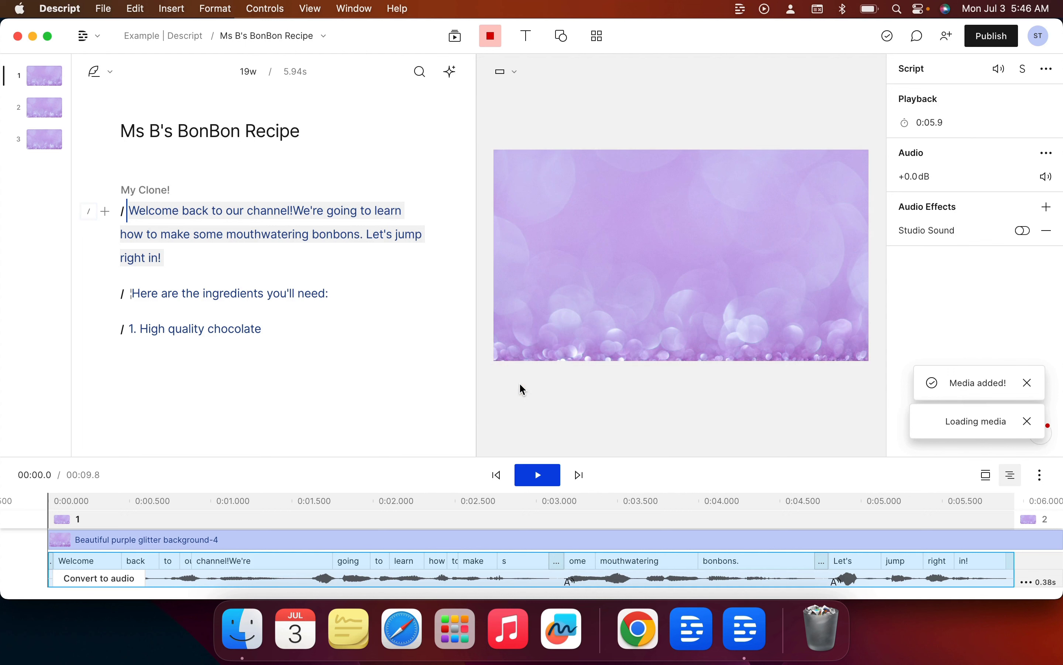
{"action": "left_click", "coordinate": [159, 234]}
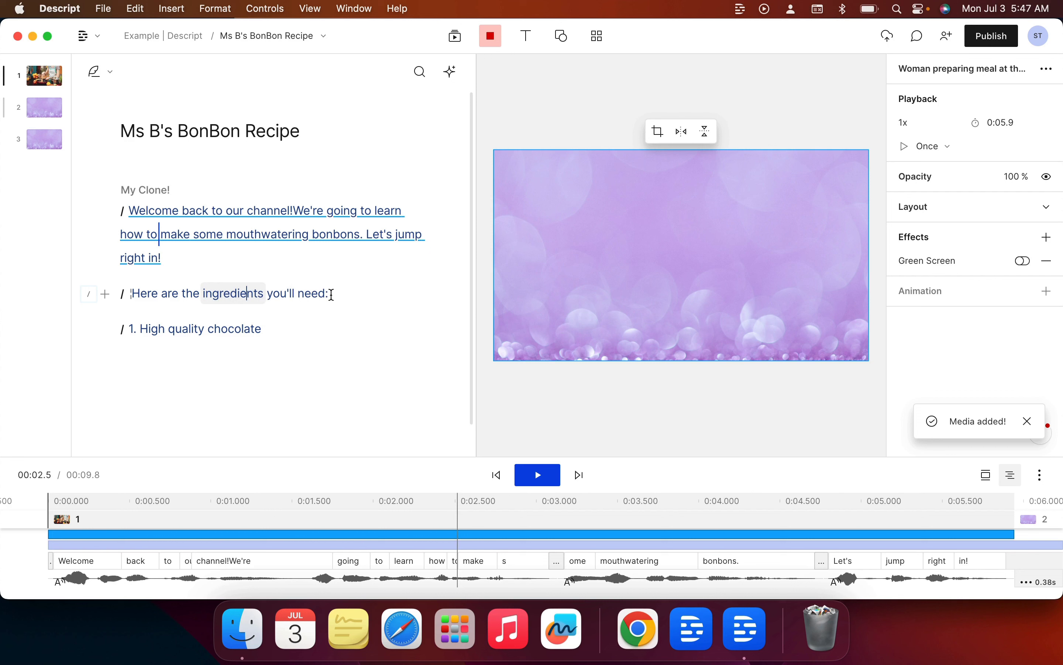
Select the ingredients line and add the 'Production of chocolates' clip found by searching 'bonbon'
{"action": "left_click_drag", "start_coordinate": [332, 294], "coordinate": [174, 295]}
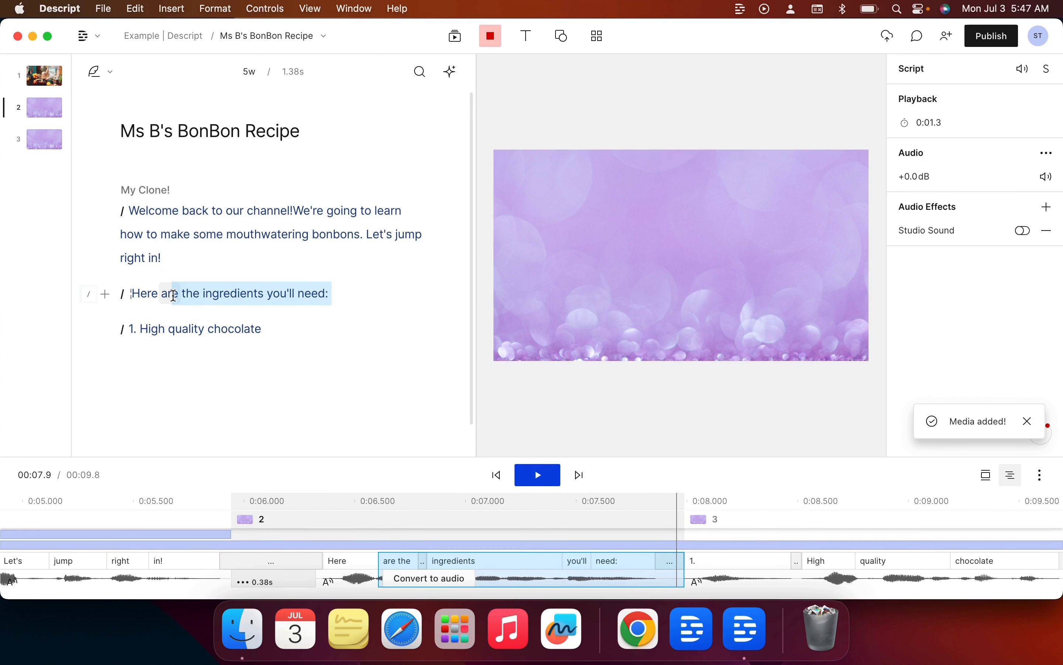
{"action": "left_click", "coordinate": [209, 295]}
{"action": "triple_click", "coordinate": [332, 305]}
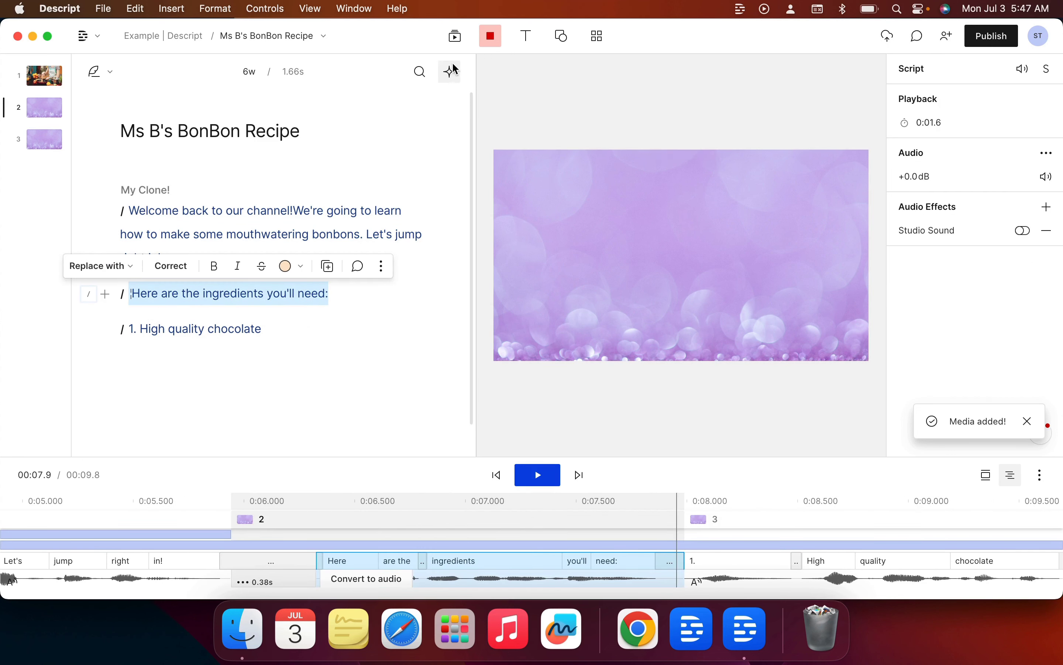
{"action": "left_click", "coordinate": [456, 37]}
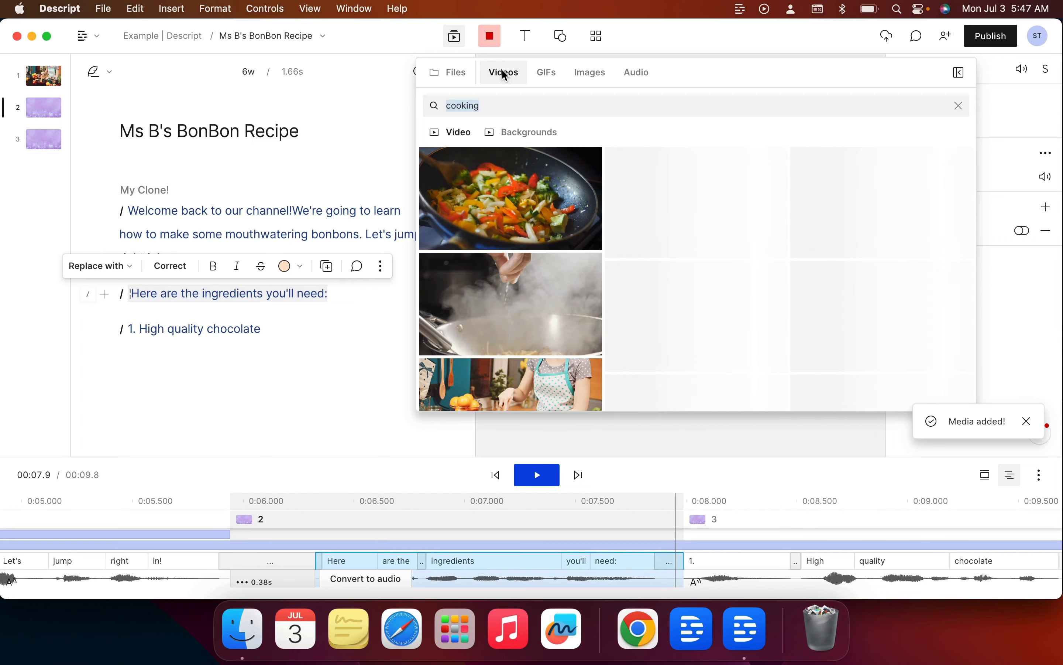
{"action": "left_click", "coordinate": [496, 109]}
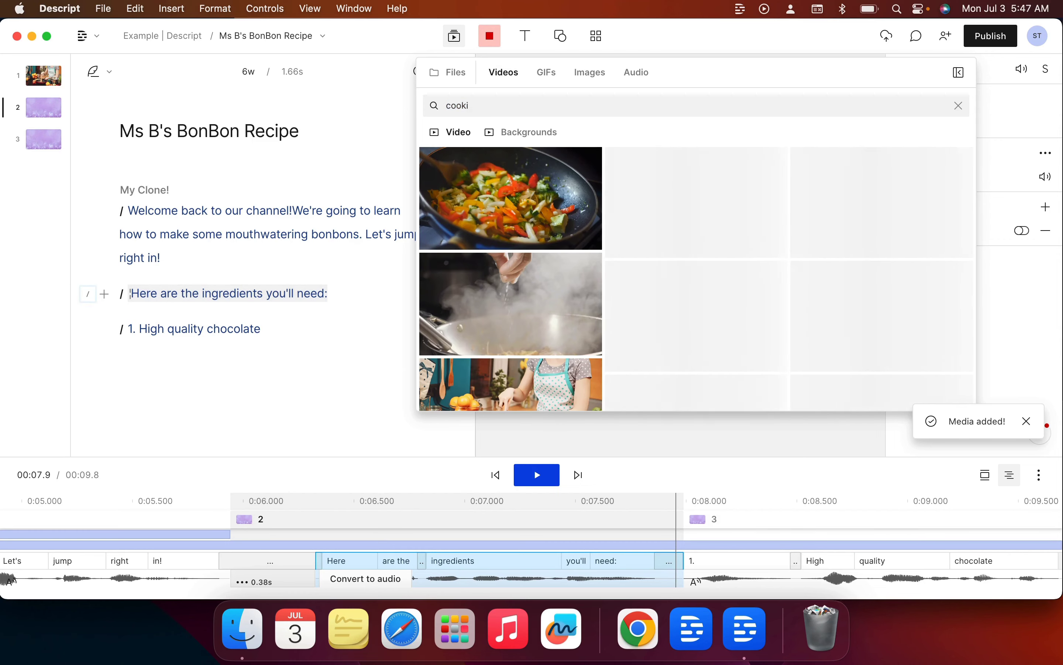
{"action": "type", "text": "bonbon"}
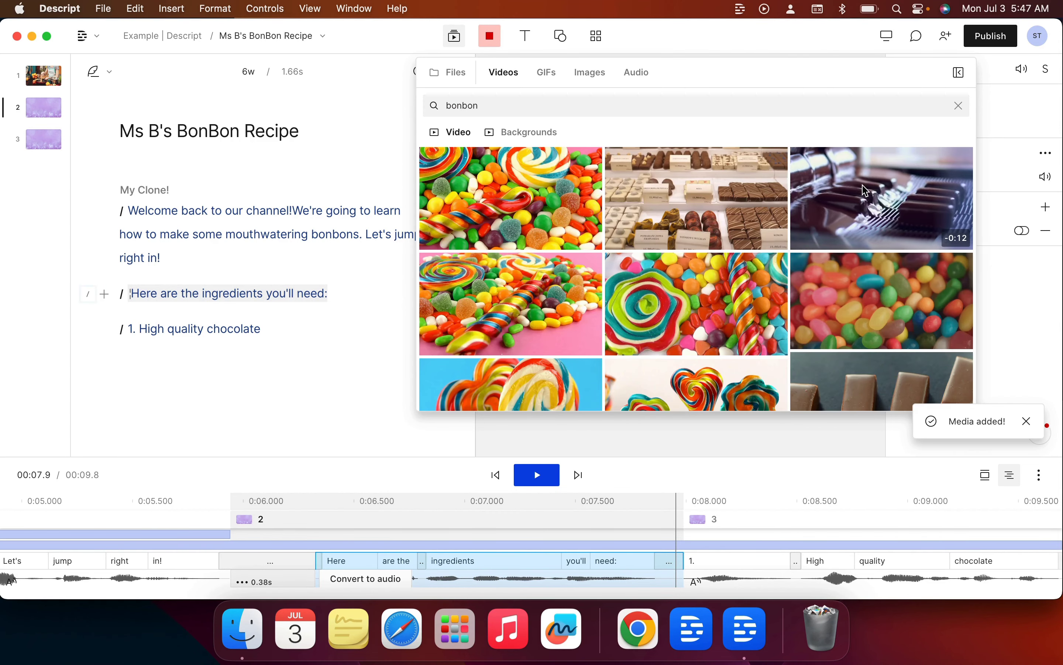
{"action": "left_click", "coordinate": [866, 190]}
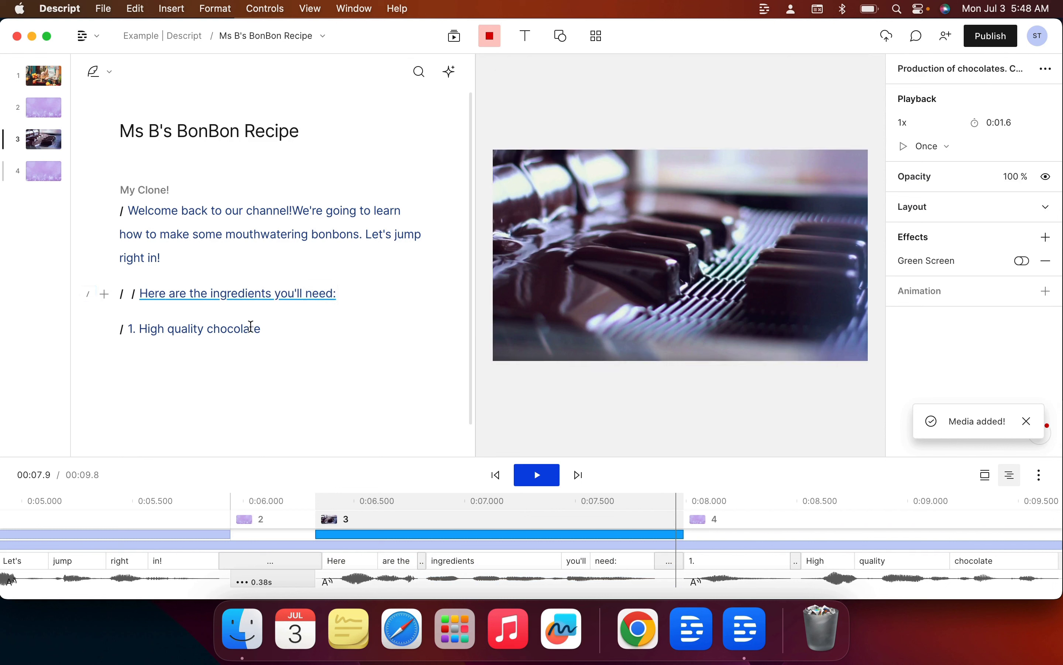
Select 'chocolate' on the final line and add the 'Dark Chocolate With Cocoa' stock image
{"action": "left_click", "coordinate": [222, 332]}
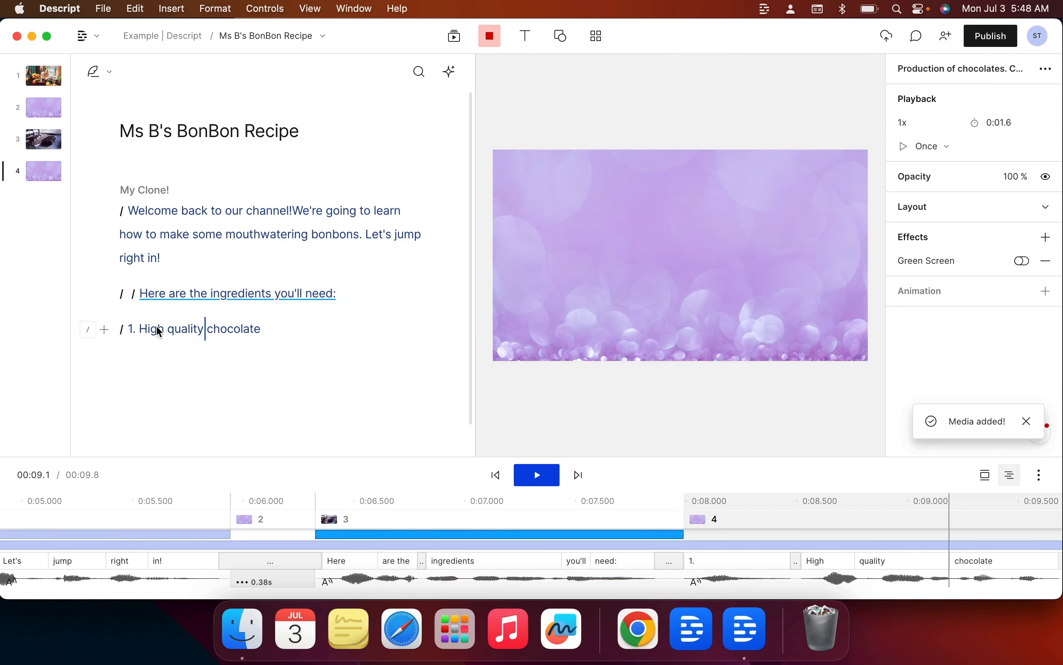
{"action": "left_click", "coordinate": [207, 330]}
{"action": "left_click_drag", "start_coordinate": [263, 328], "coordinate": [210, 330]}
{"action": "left_click", "coordinate": [460, 42]}
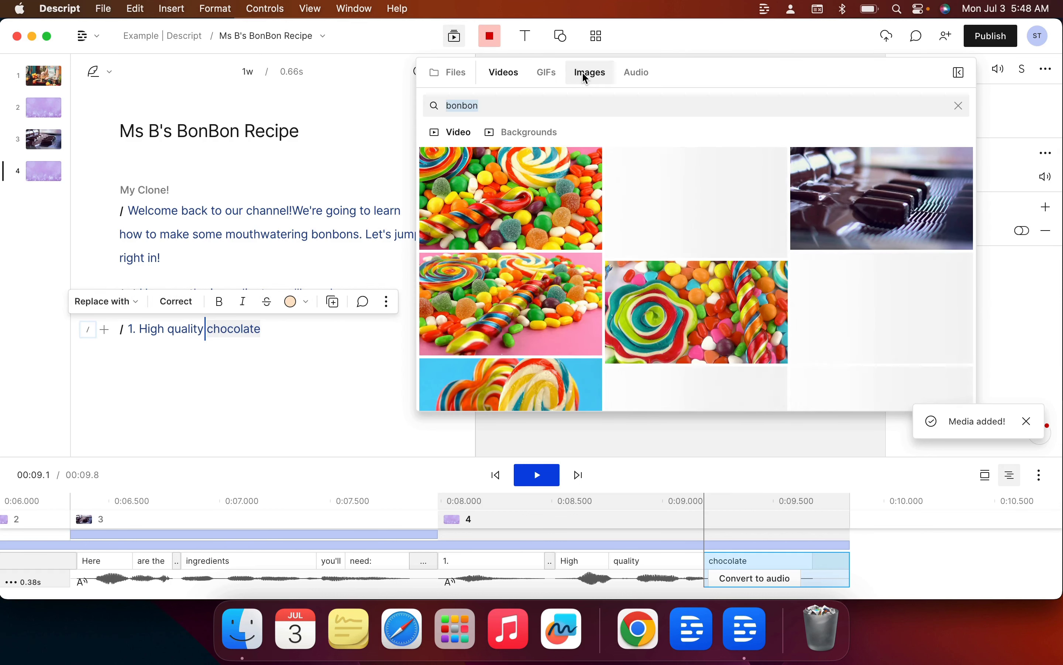
{"action": "left_click", "coordinate": [583, 74]}
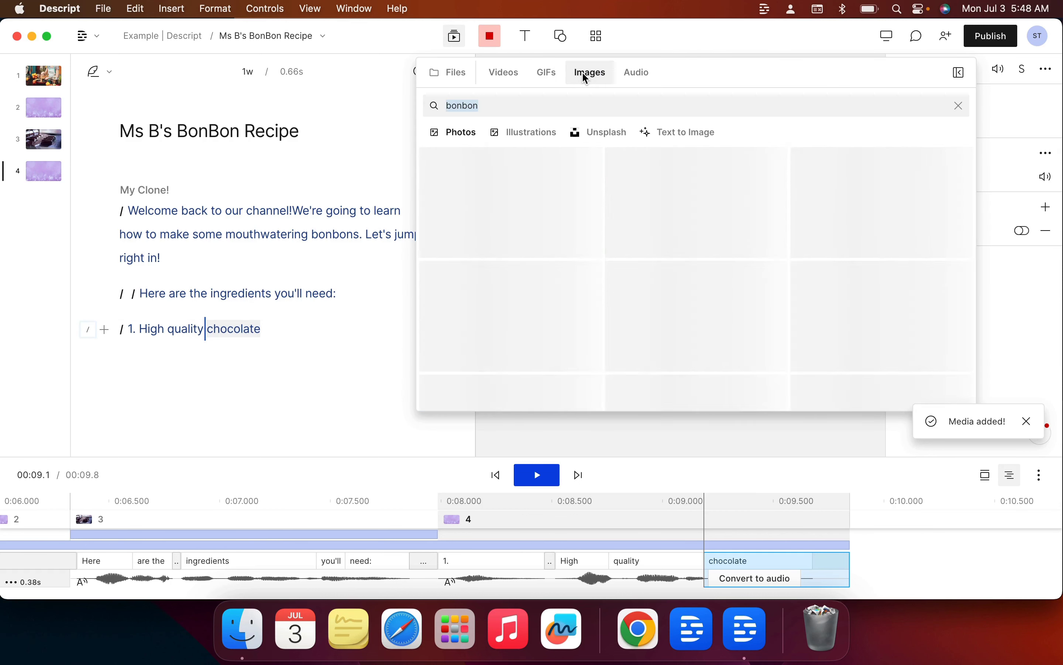
{"action": "type", "text": "c"}
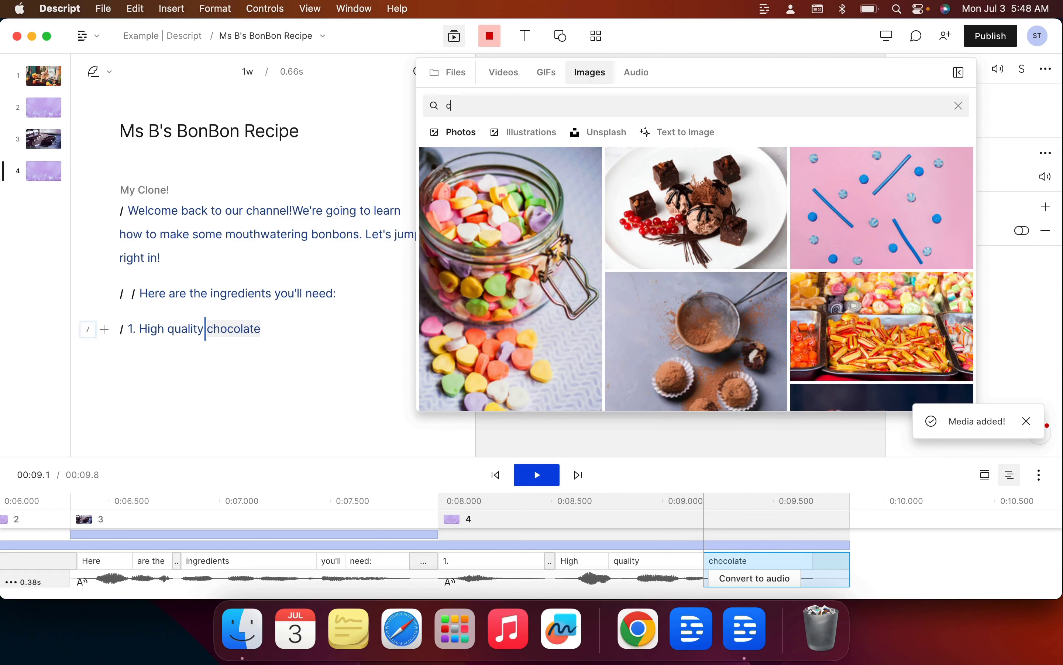
{"action": "type", "text": "hocolate"}
{"action": "key", "text": "BackSpace"}
{"action": "key", "text": "BackSpace"}
{"action": "key", "text": "BackSpace"}
{"action": "key", "text": "BackSpace"}
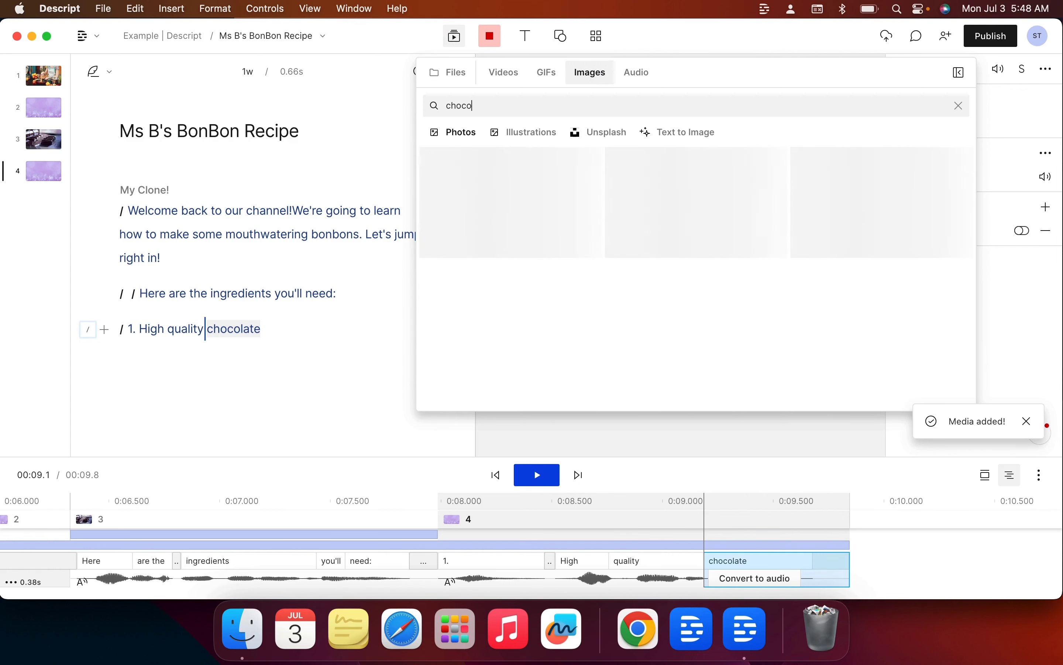
{"action": "type", "text": "late"}
{"action": "left_click", "coordinate": [472, 220]}
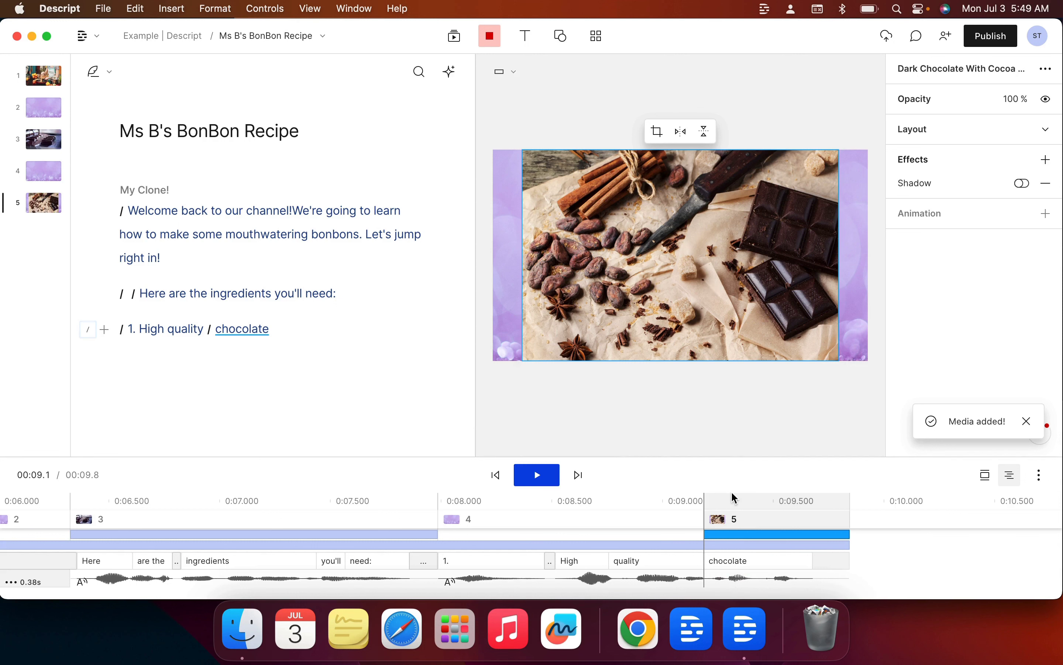
{"action": "left_click", "coordinate": [733, 535]}
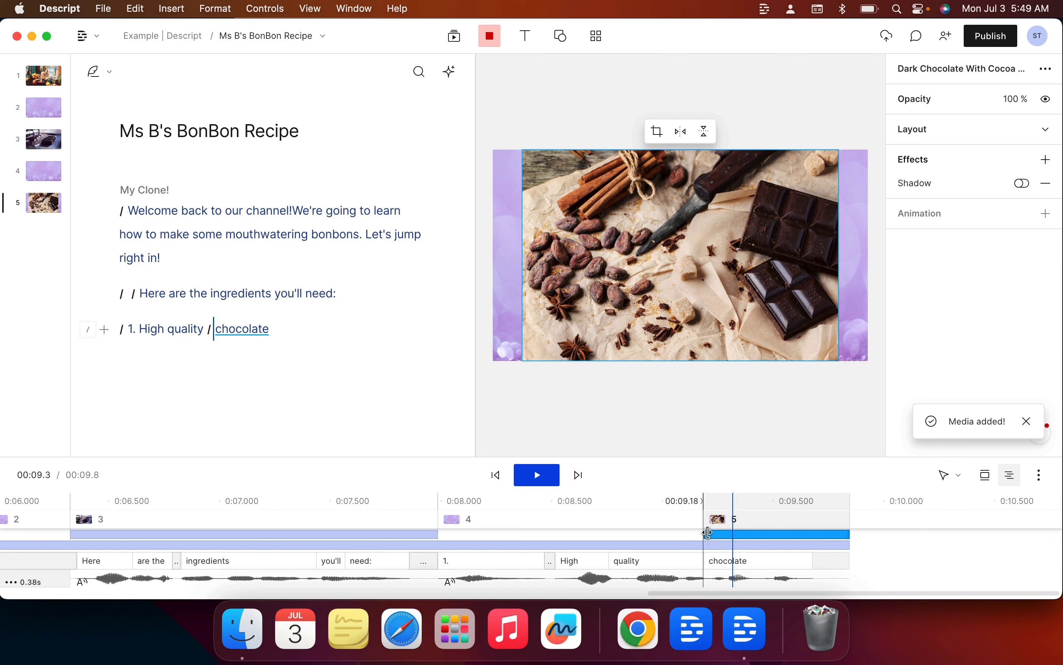
Extend the chocolate image clip leftward so it also covers 'High quality' on the final line
{"action": "left_click_drag", "start_coordinate": [734, 536], "coordinate": [555, 533]}
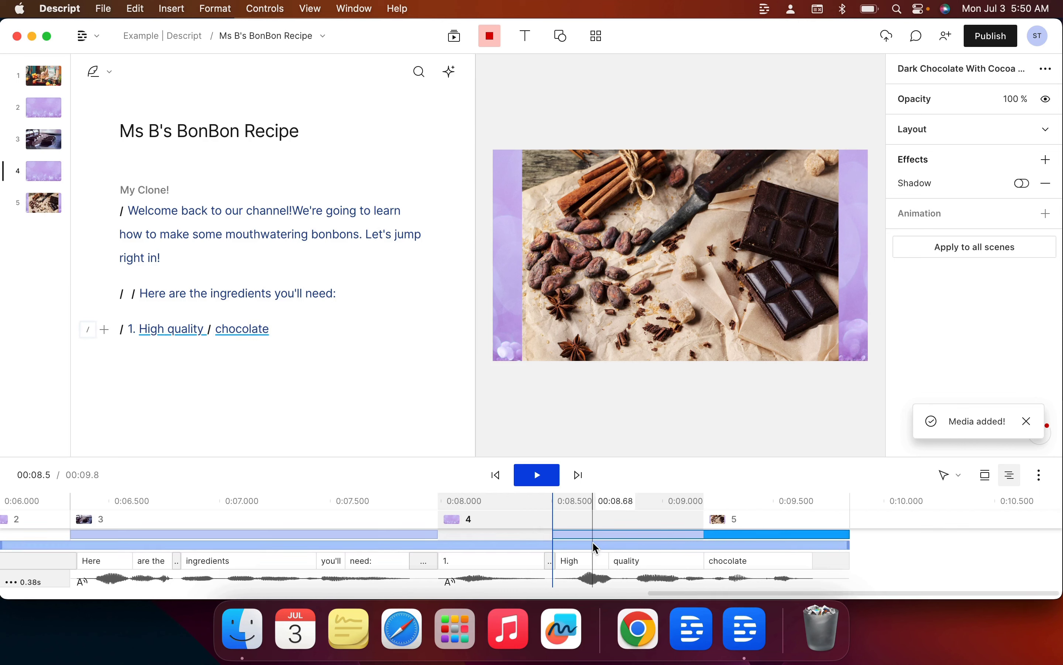
{"action": "scroll", "coordinate": [596, 547], "scroll_direction": "left", "scroll_amount": 15}
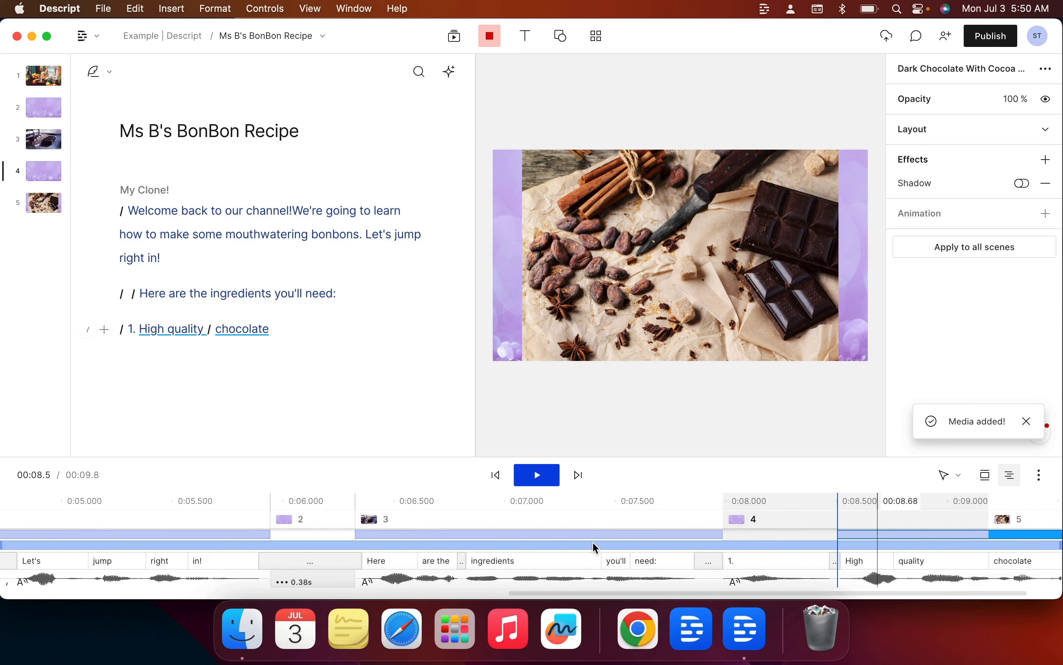
{"action": "left_click", "coordinate": [242, 228]}
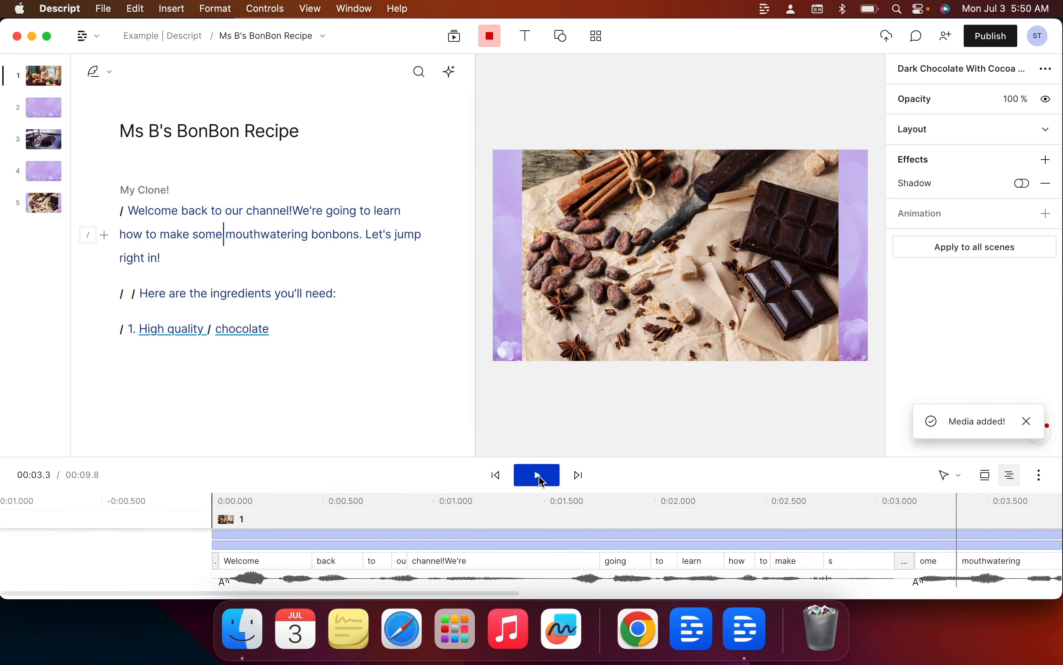
{"action": "left_click", "coordinate": [541, 477]}
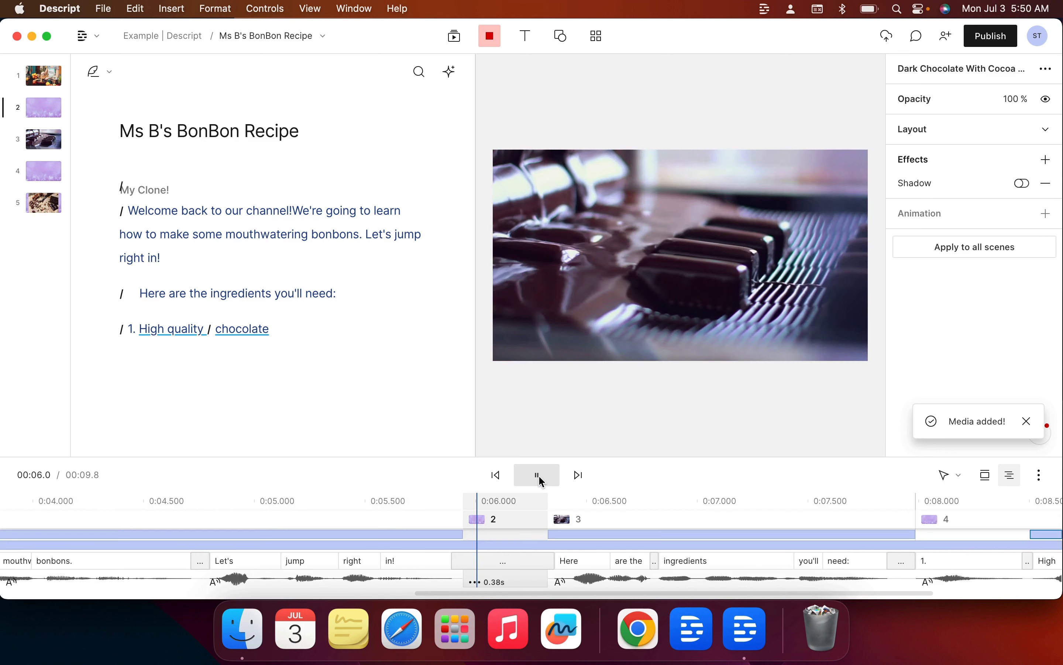